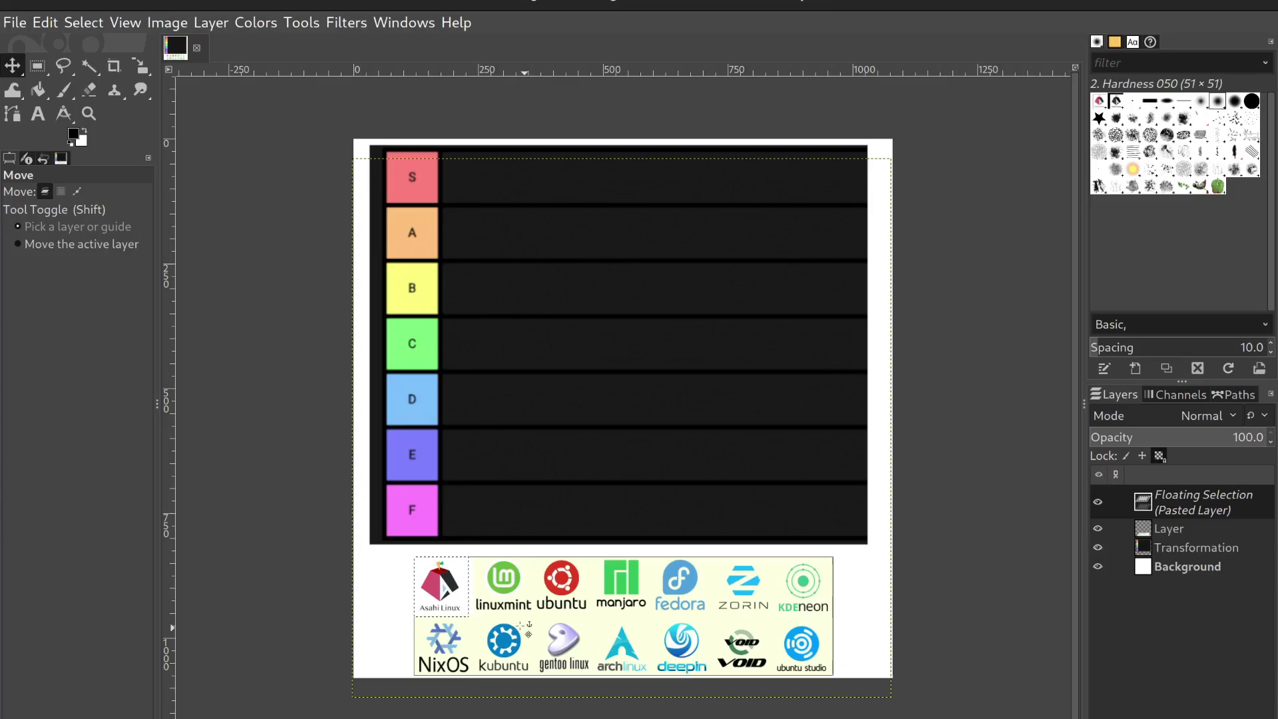
# - Drag the Asahi Linux logo up so it sits right beside the S label
pyautogui.moveTo(461, 610); pyautogui.dragTo(488, 199)
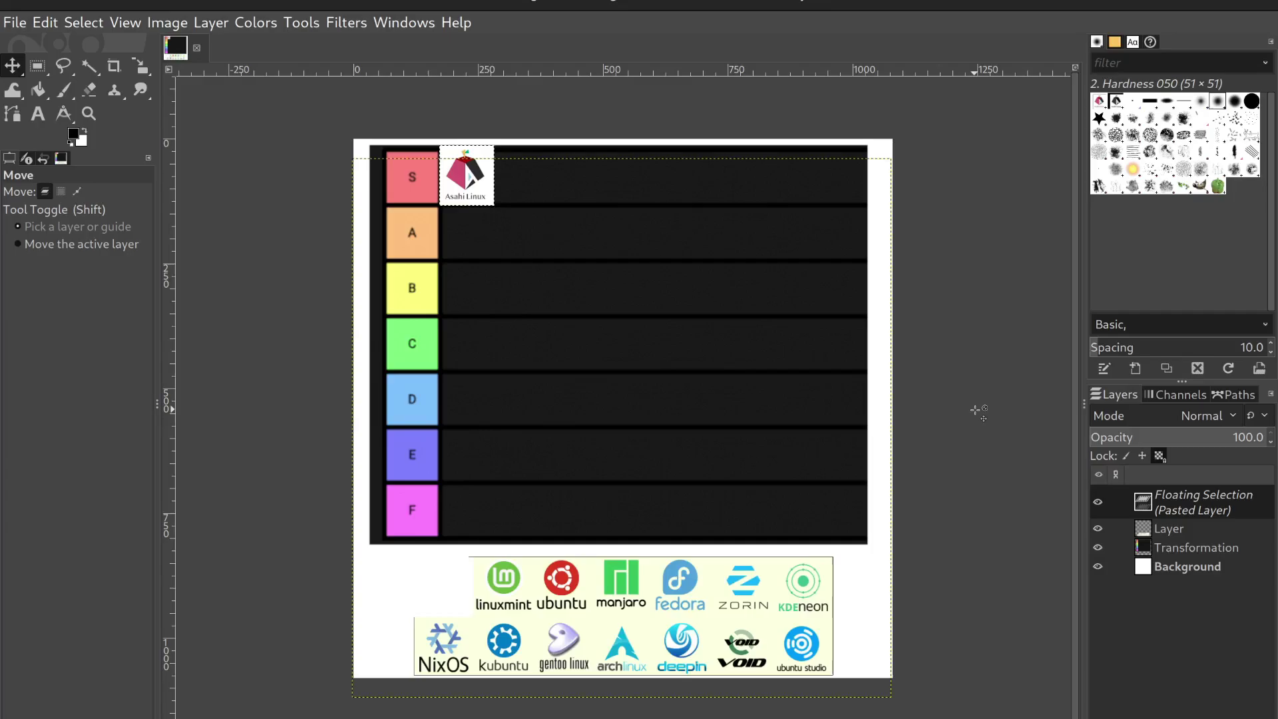
# - Move the linuxmint logo from the bottom strip up into the A tier row
pyautogui.press('r')
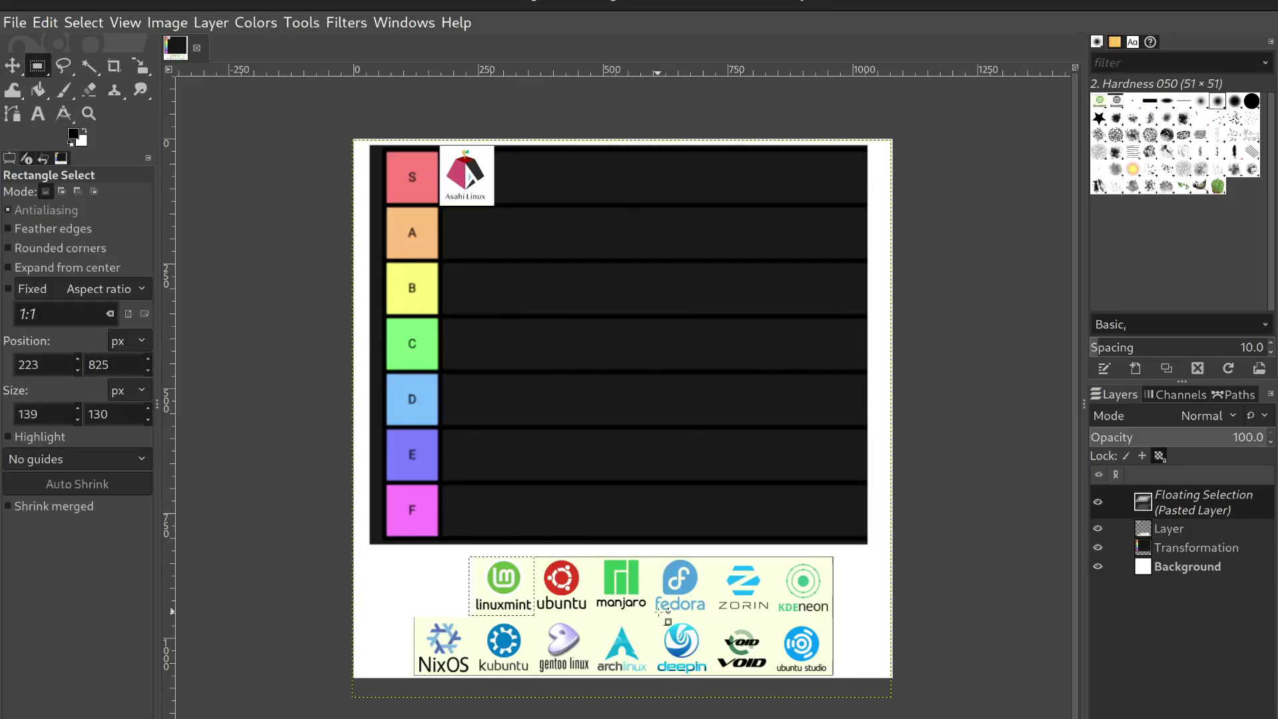
pyautogui.press('m')
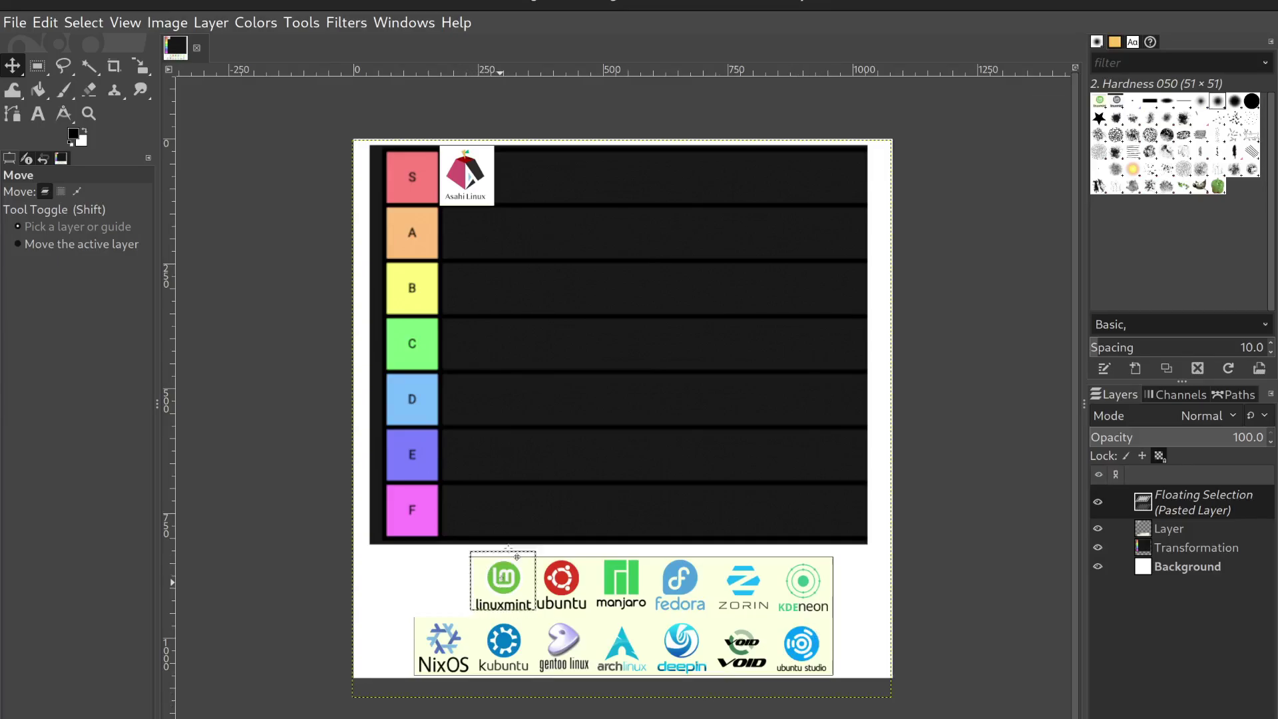
pyautogui.moveTo(504, 589); pyautogui.dragTo(476, 239)
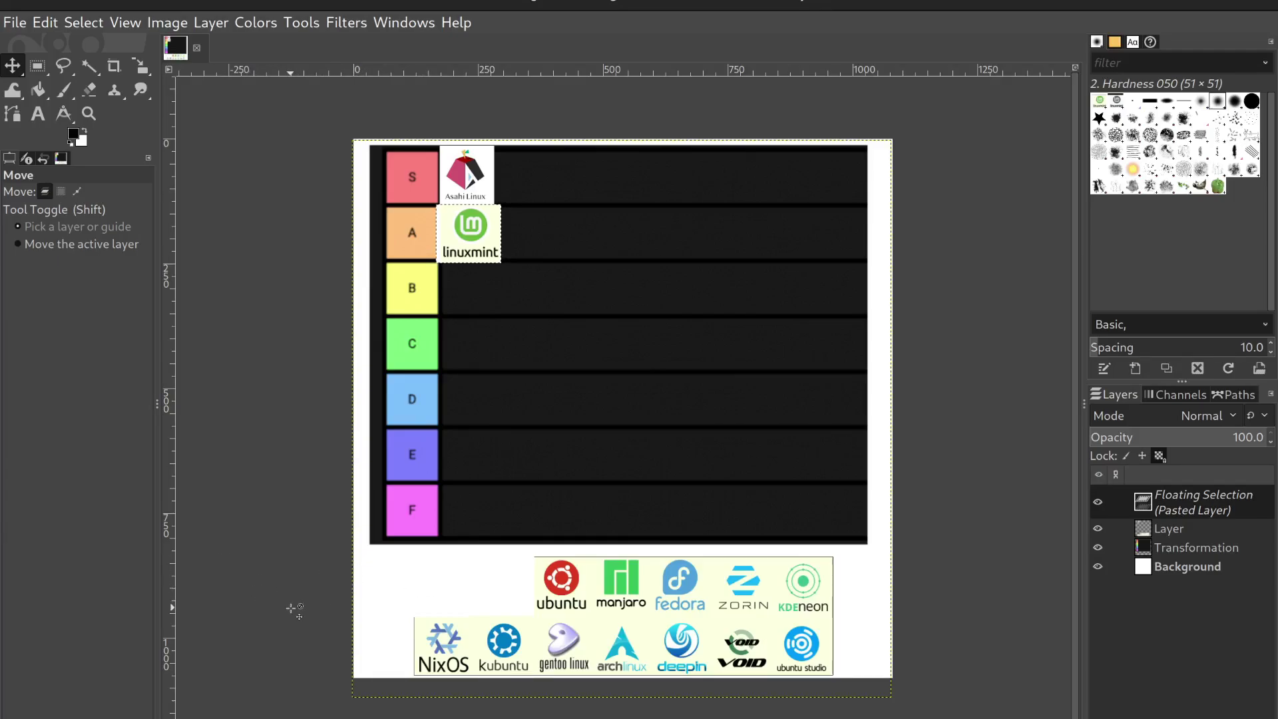
# - Anchor linuxmint, then cut the ubuntu logo from the strip and drag it into the D row
pyautogui.click(35, 65)
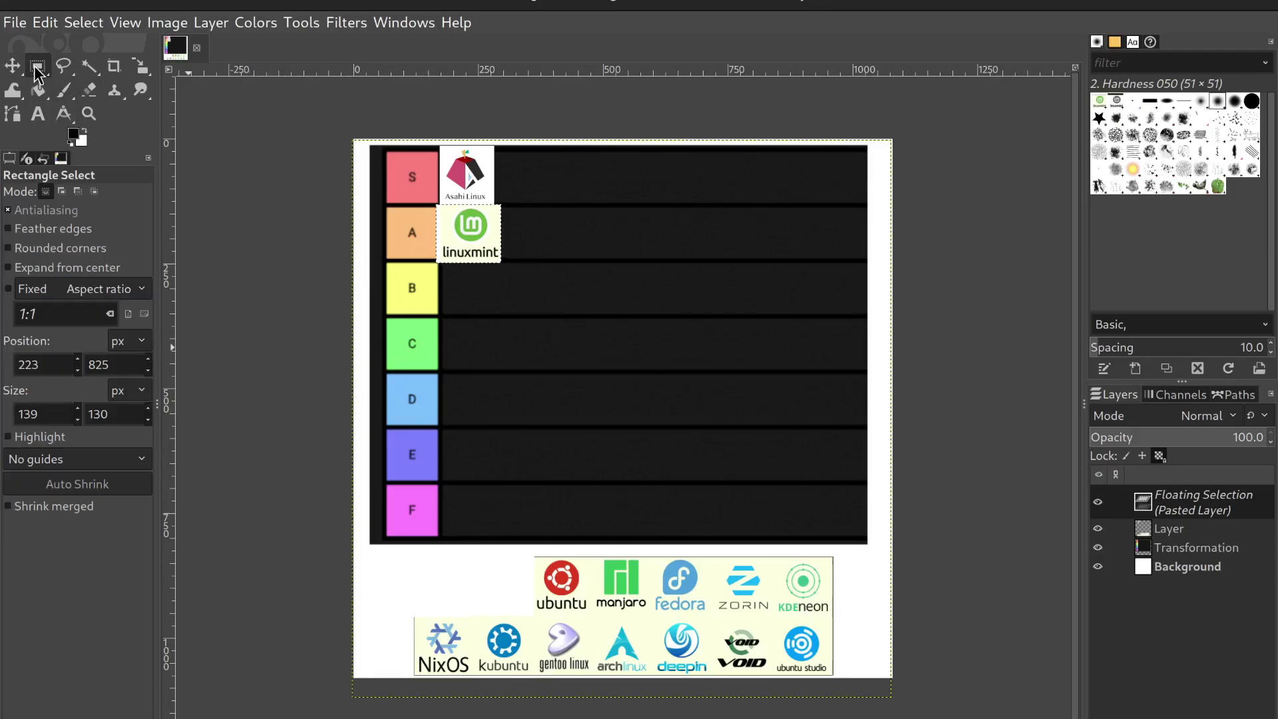
pyautogui.click(629, 644)
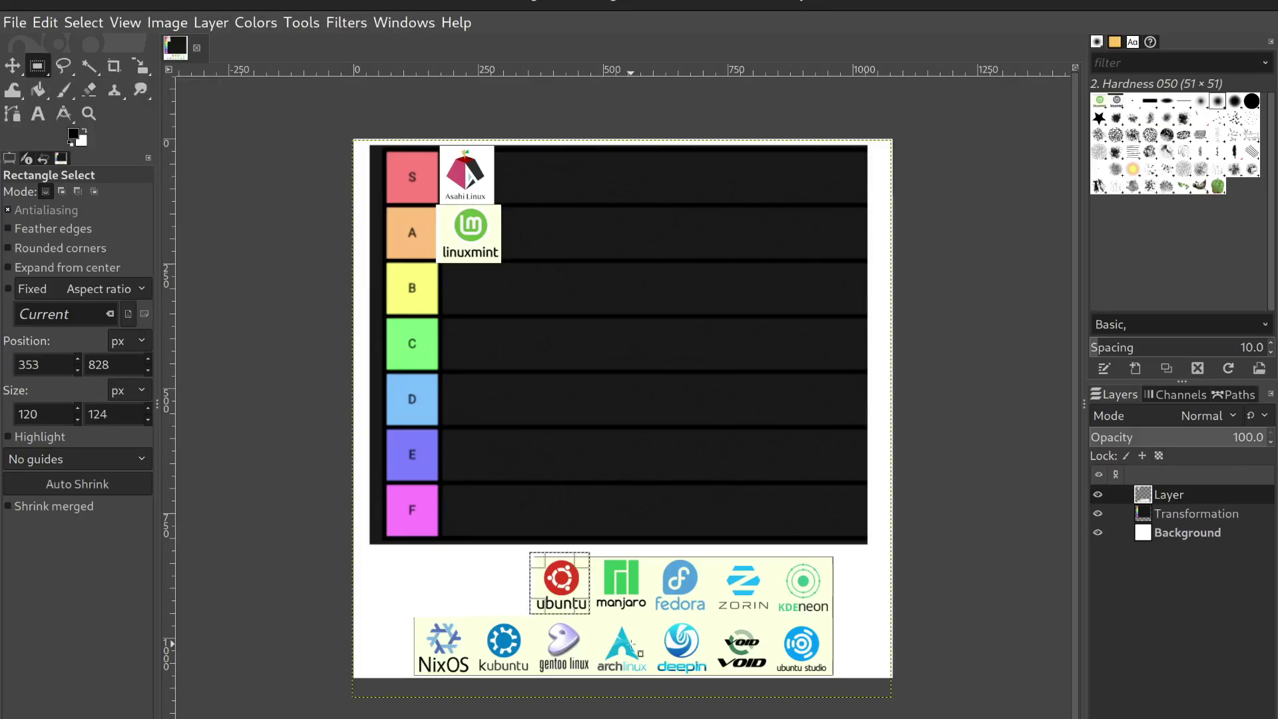
pyautogui.press('m')
pyautogui.hotkey('ctrl', 'x')
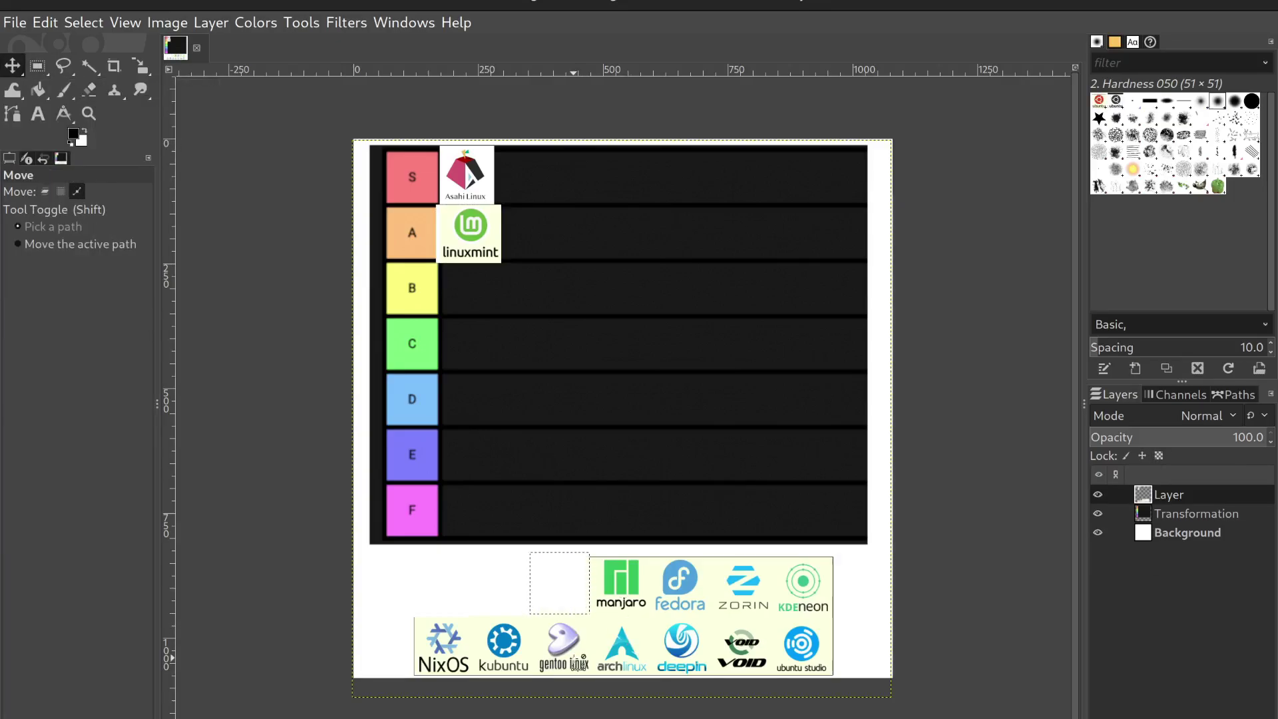
pyautogui.hotkey('ctrl', 'v')
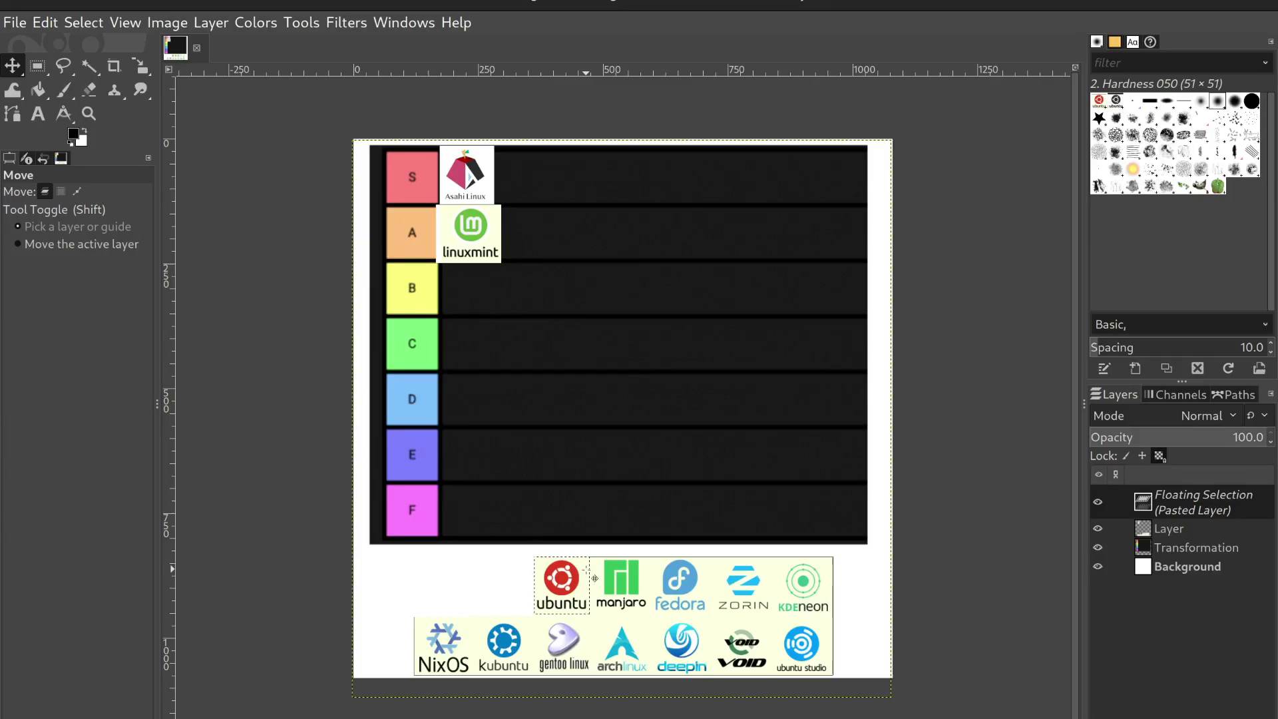
pyautogui.moveTo(594, 578); pyautogui.dragTo(500, 391)
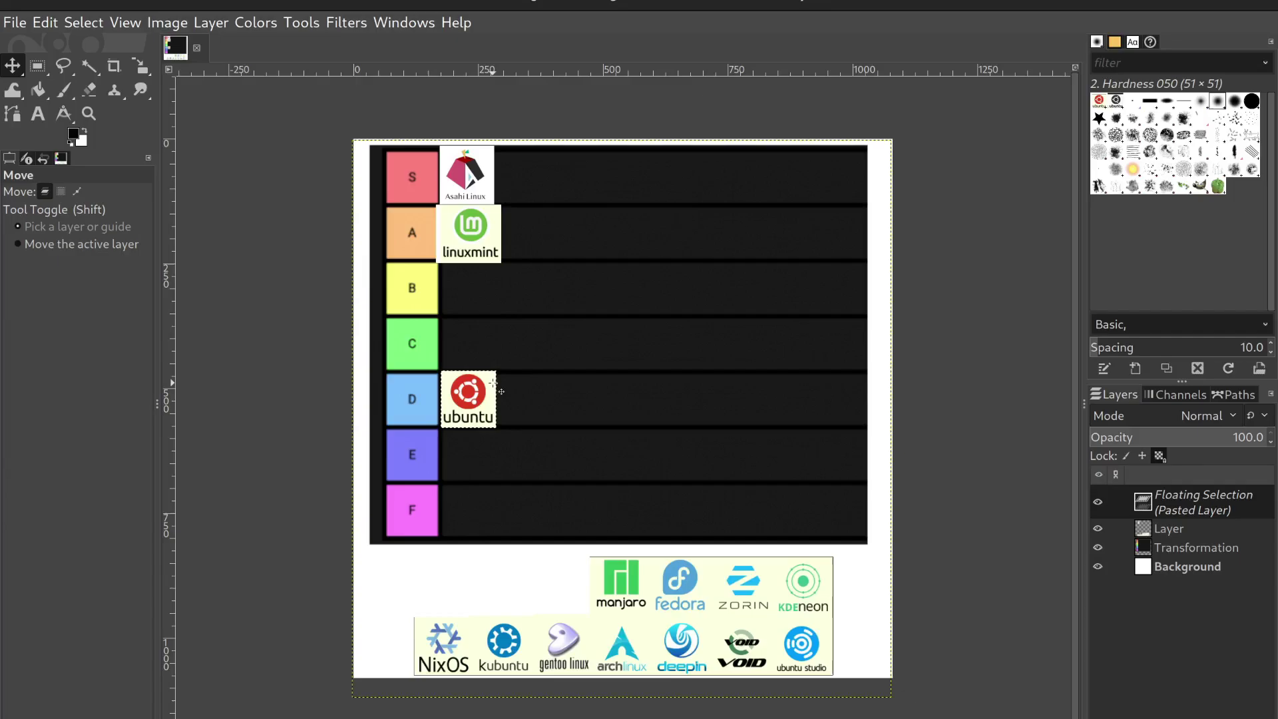
# - Cut the manjaro logo out of the strip and paste it back as a floating selection
pyautogui.press('r')
pyautogui.press('m')
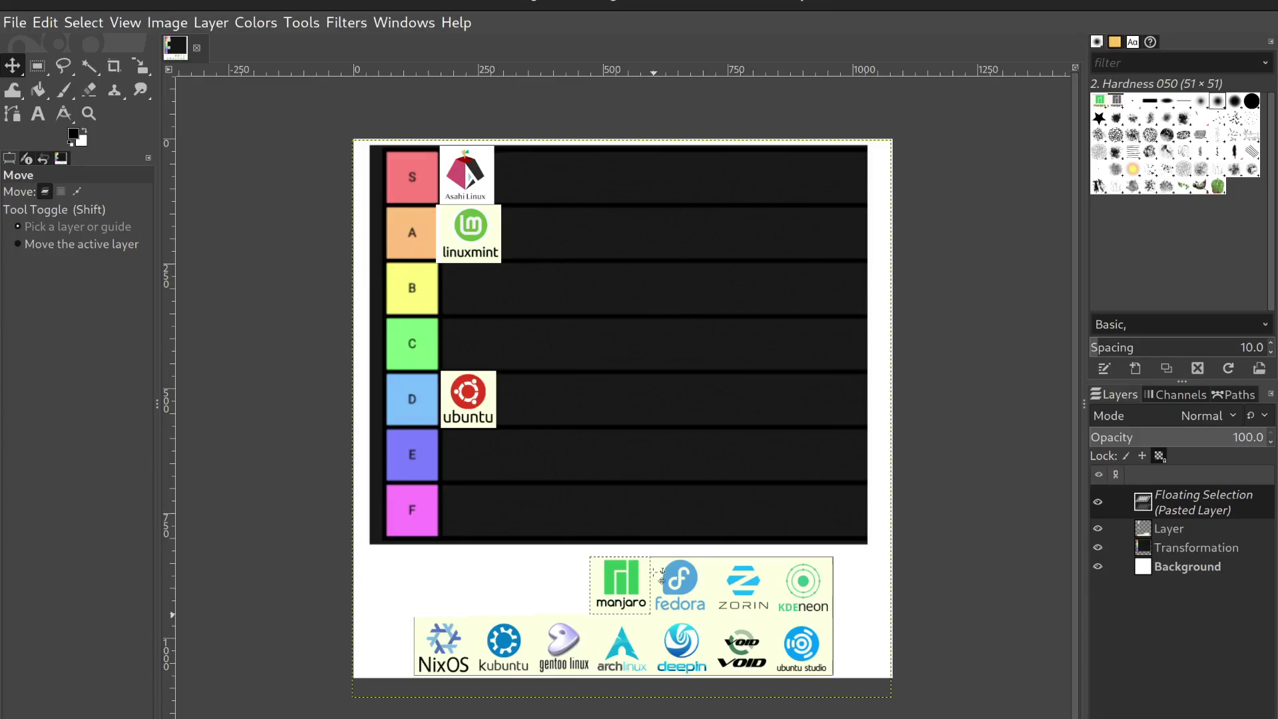
# - Drag the floating manjaro logo into the A row, just right of linuxmint
pyautogui.moveTo(624, 613); pyautogui.dragTo(534, 261)
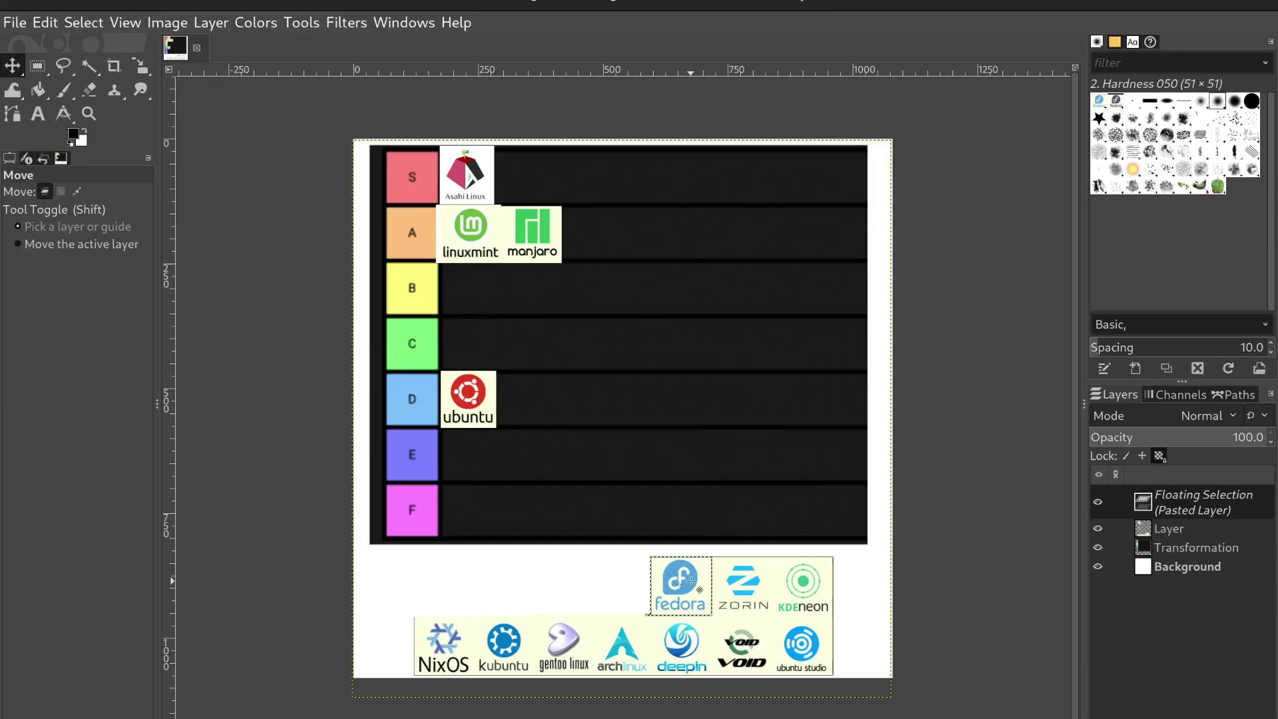
# - Drop Fedora into the B row, anchor it, and select the Zorin logo below the chart
pyautogui.moveTo(691, 581); pyautogui.dragTo(486, 293)
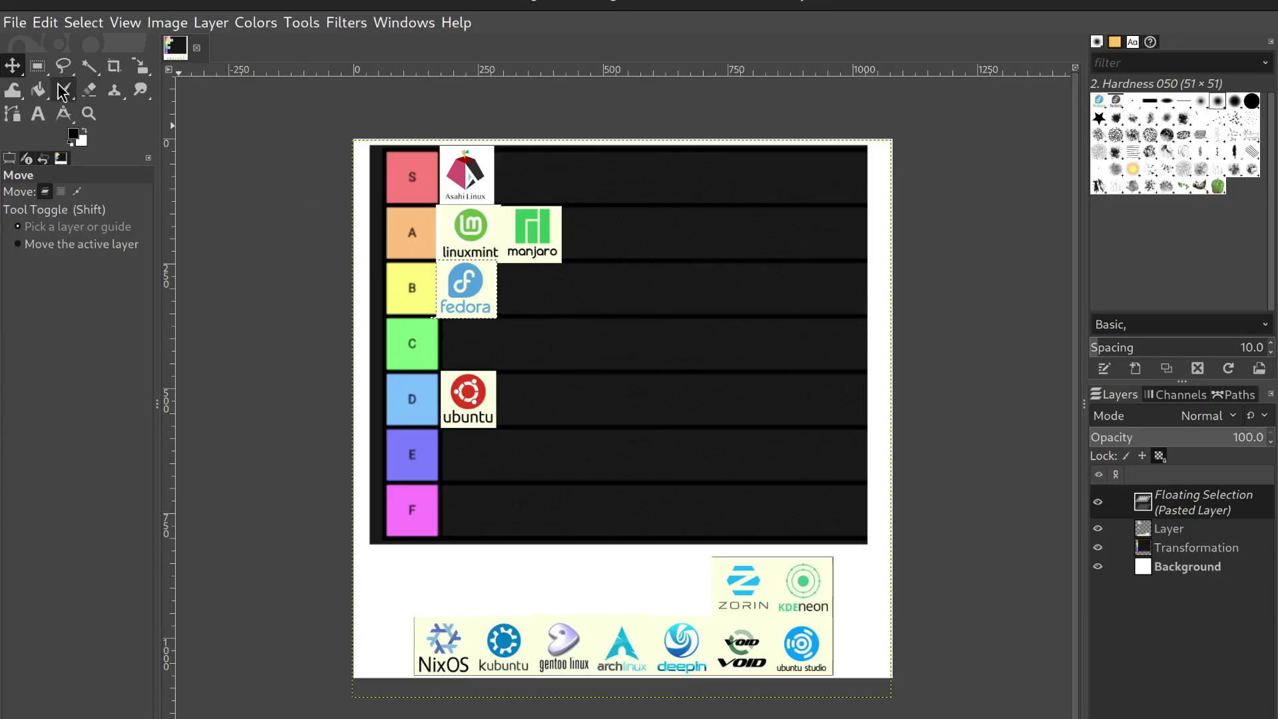
pyautogui.press('r')
pyautogui.moveTo(706, 553); pyautogui.dragTo(774, 618)
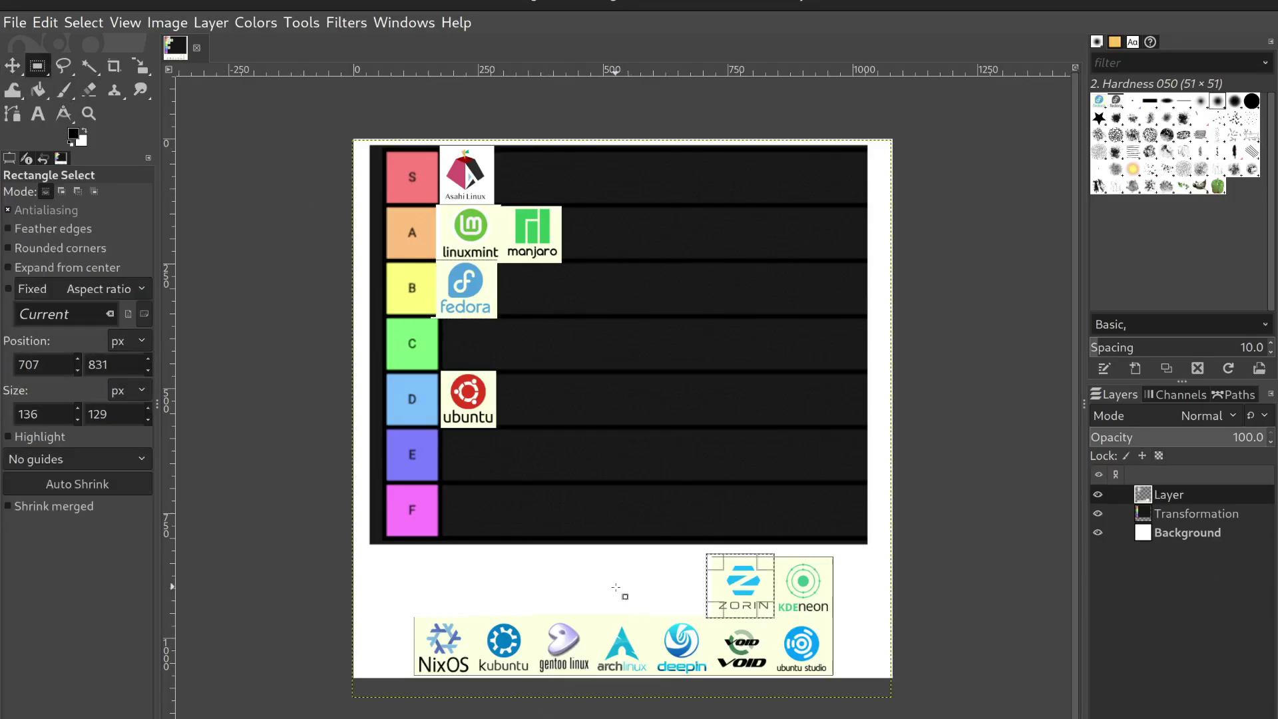
# - Cut the selected Zorin logo with Ctrl+X and paste it back as a floating selection
pyautogui.press('m')
pyautogui.hotkey('ctrl', 'x')
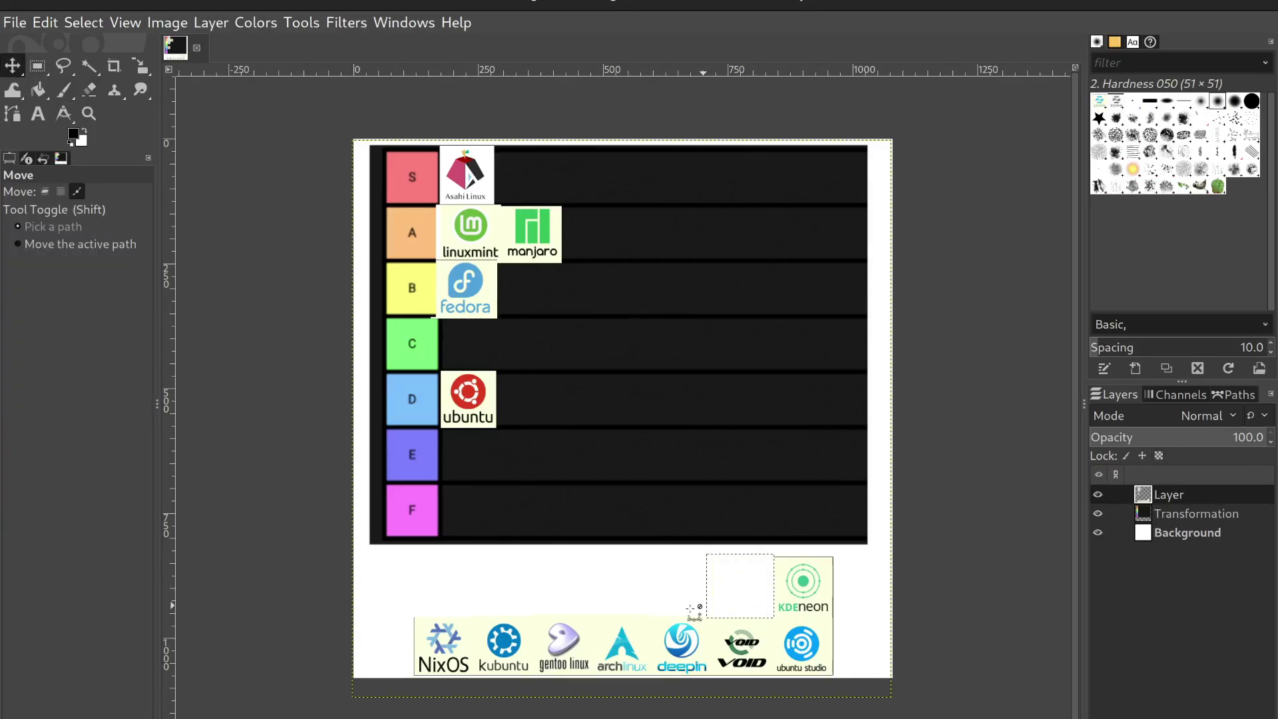
pyautogui.hotkey('ctrl', 'v')
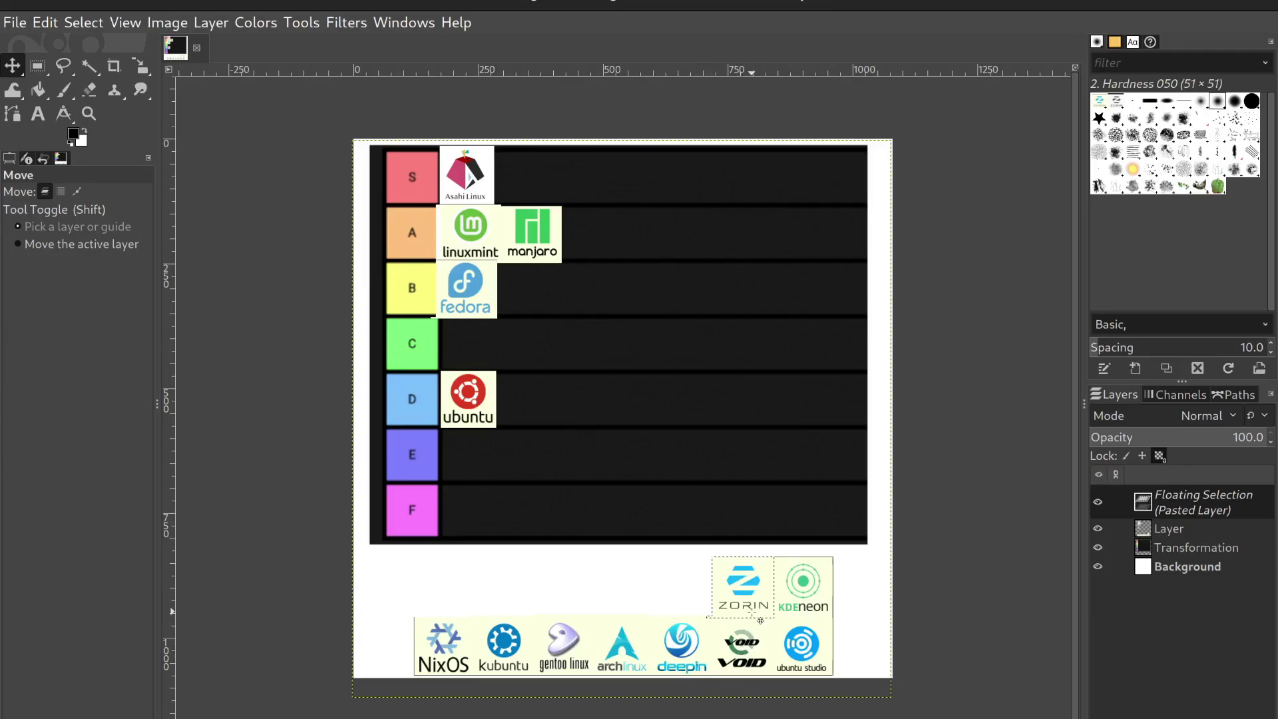
# - Drag the floating Zorin logo into the D row next to Ubuntu
pyautogui.moveTo(748, 613); pyautogui.dragTo(526, 422)
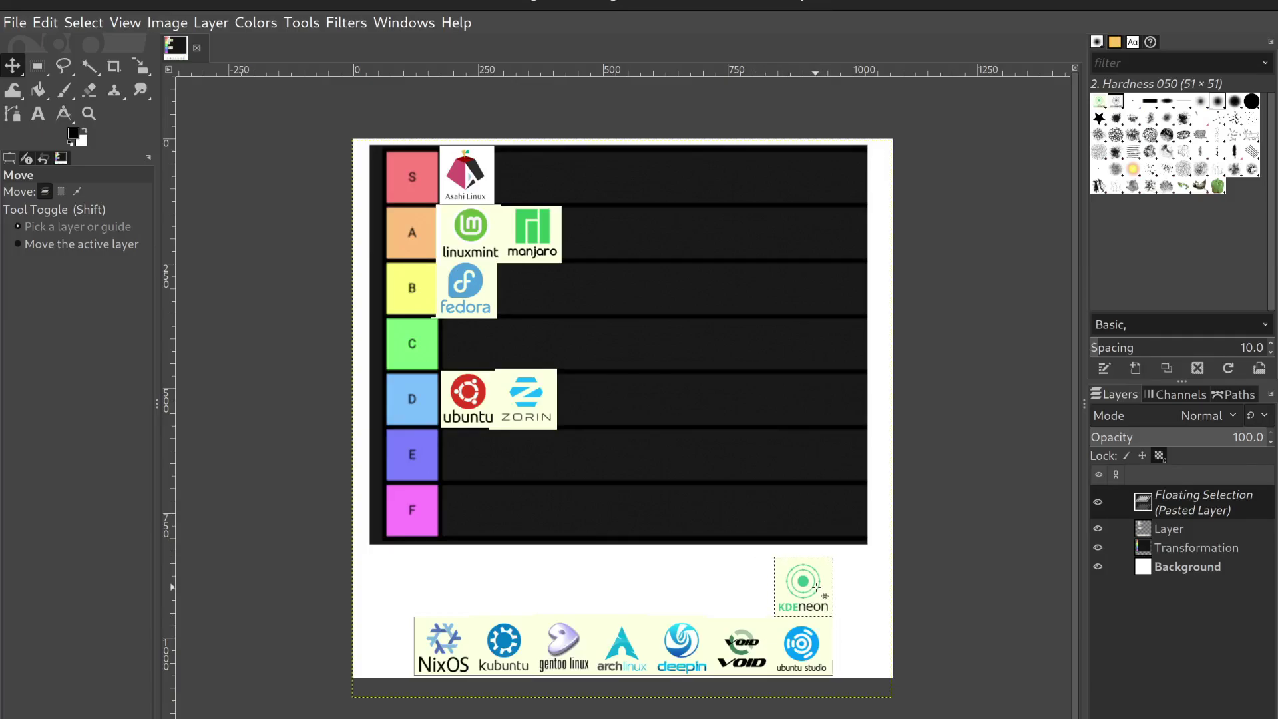
# - Place and anchor KDE neon in the E row, then select, copy and paste the NixOS logo
pyautogui.moveTo(816, 587); pyautogui.dragTo(484, 456)
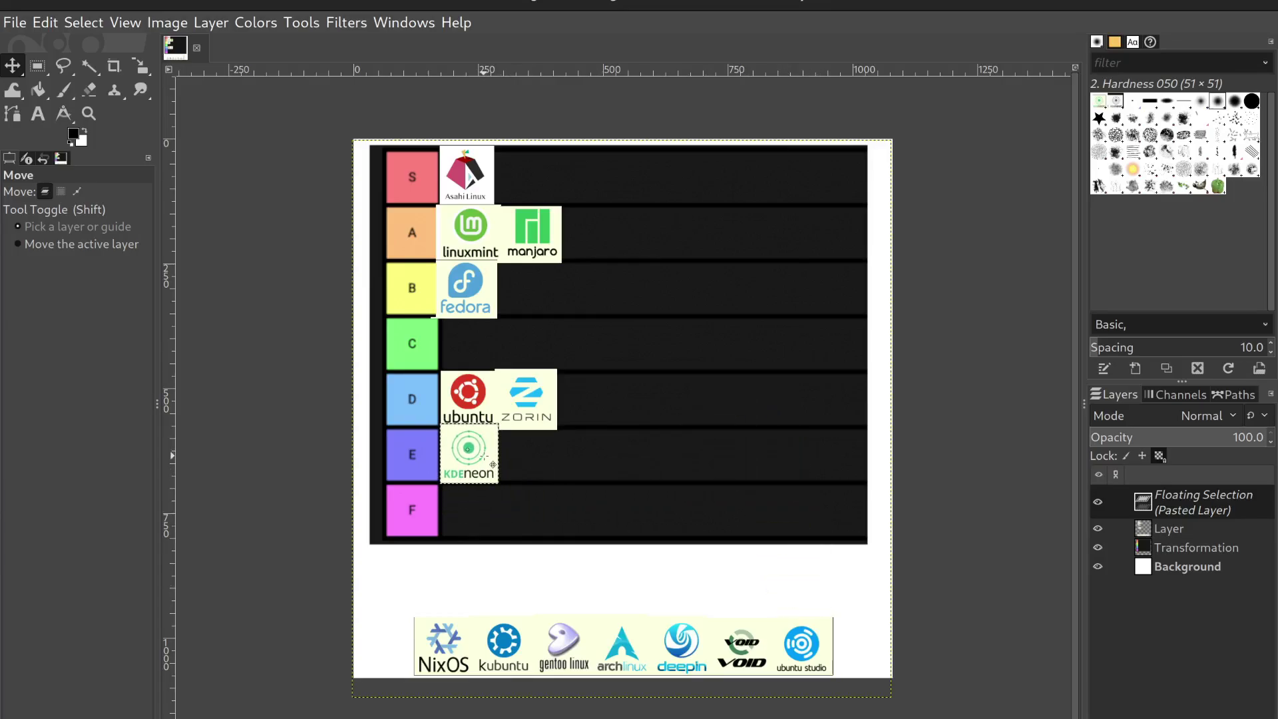
pyautogui.click(559, 571)
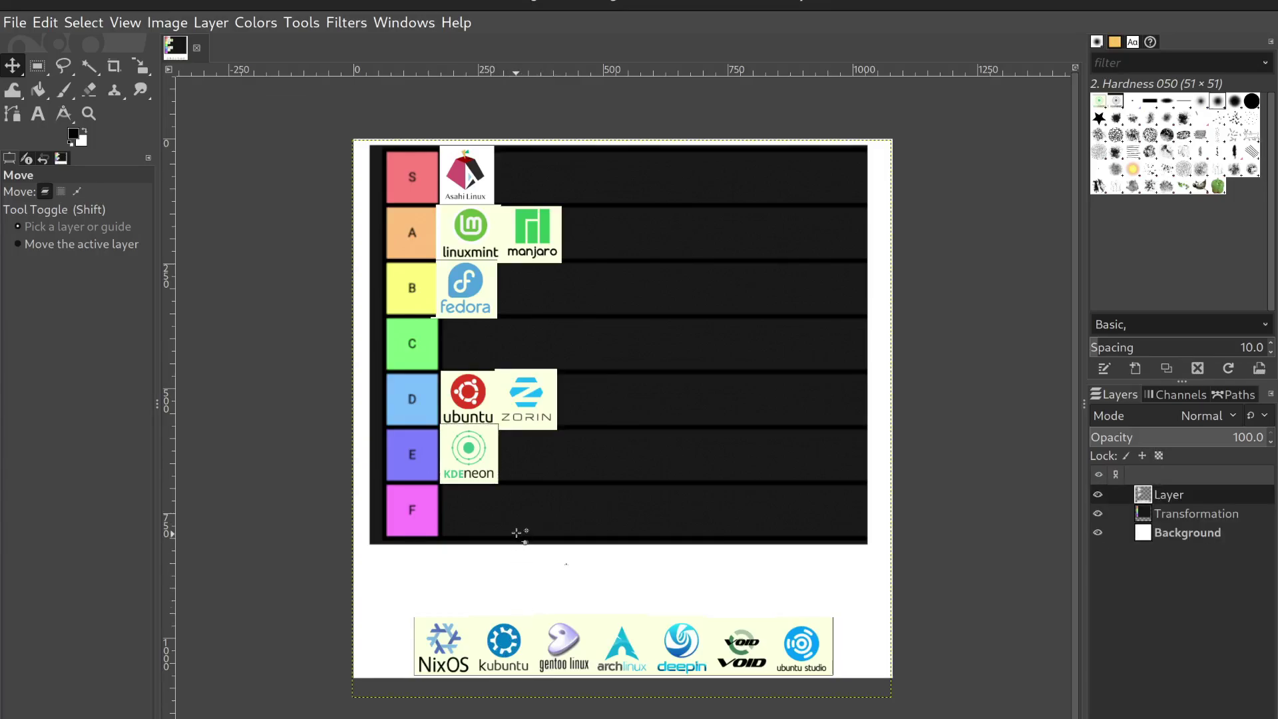
pyautogui.press('r')
pyautogui.moveTo(413, 616); pyautogui.dragTo(475, 676)
pyautogui.hotkey('ctrl', 'c')
pyautogui.hotkey('ctrl', 'v')
pyautogui.press('m')
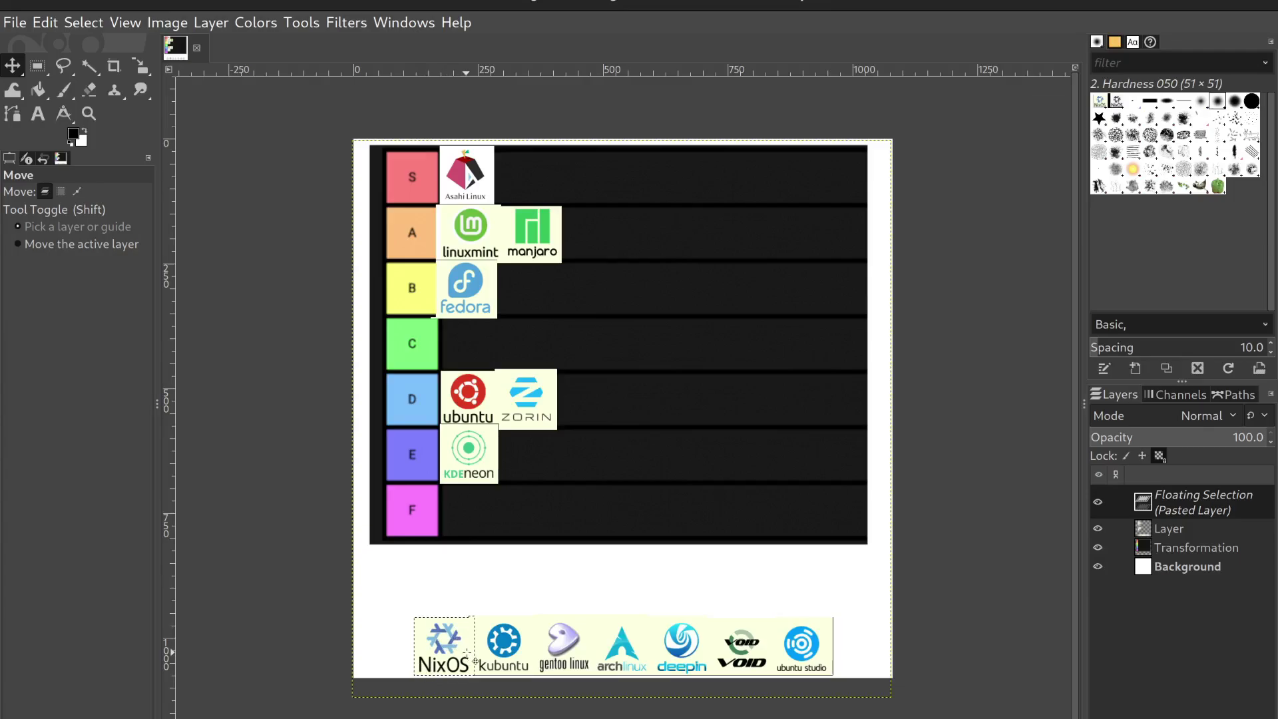
# - Move NixOS into the C row, then select and copy the kubuntu logo from the strip
pyautogui.moveTo(462, 650); pyautogui.dragTo(490, 349)
pyautogui.moveTo(474, 616); pyautogui.dragTo(534, 675)
pyautogui.hotkey('ctrl', 'c')
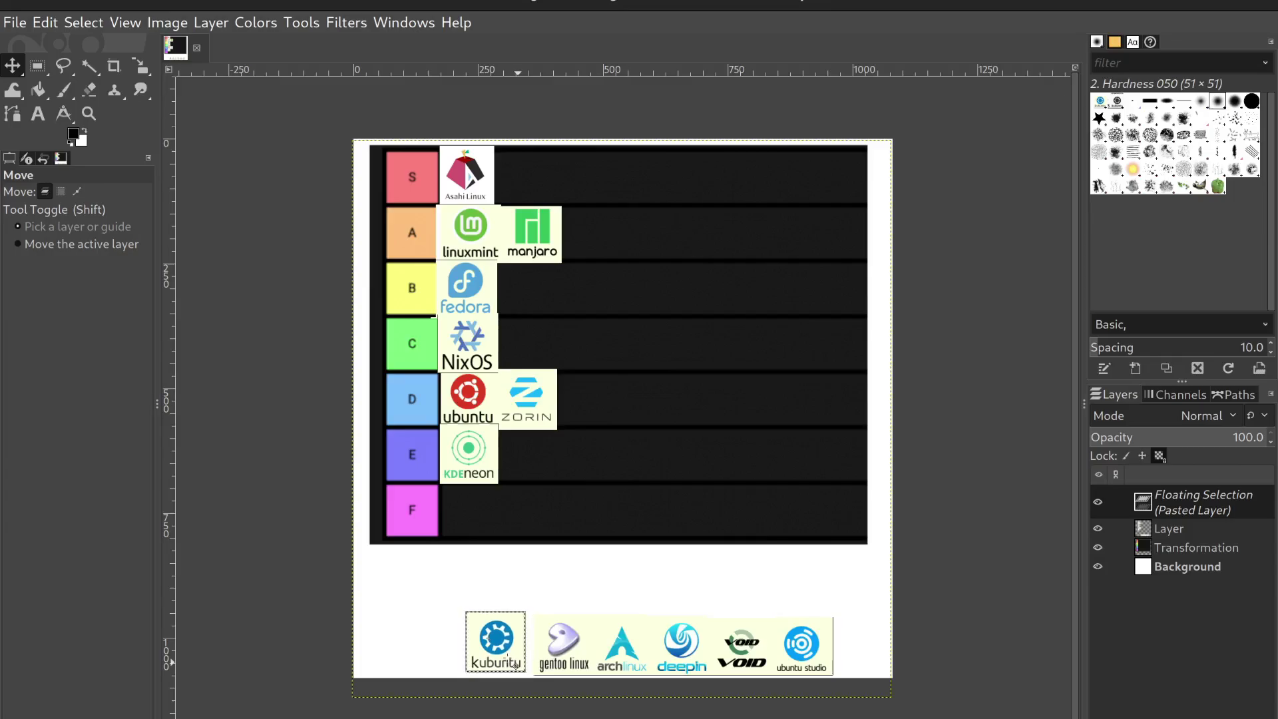
# - Drag the kubuntu logo into the B tier row beside fedora and anchor it there
pyautogui.moveTo(492, 621); pyautogui.dragTo(547, 315)
pyautogui.click(591, 659)
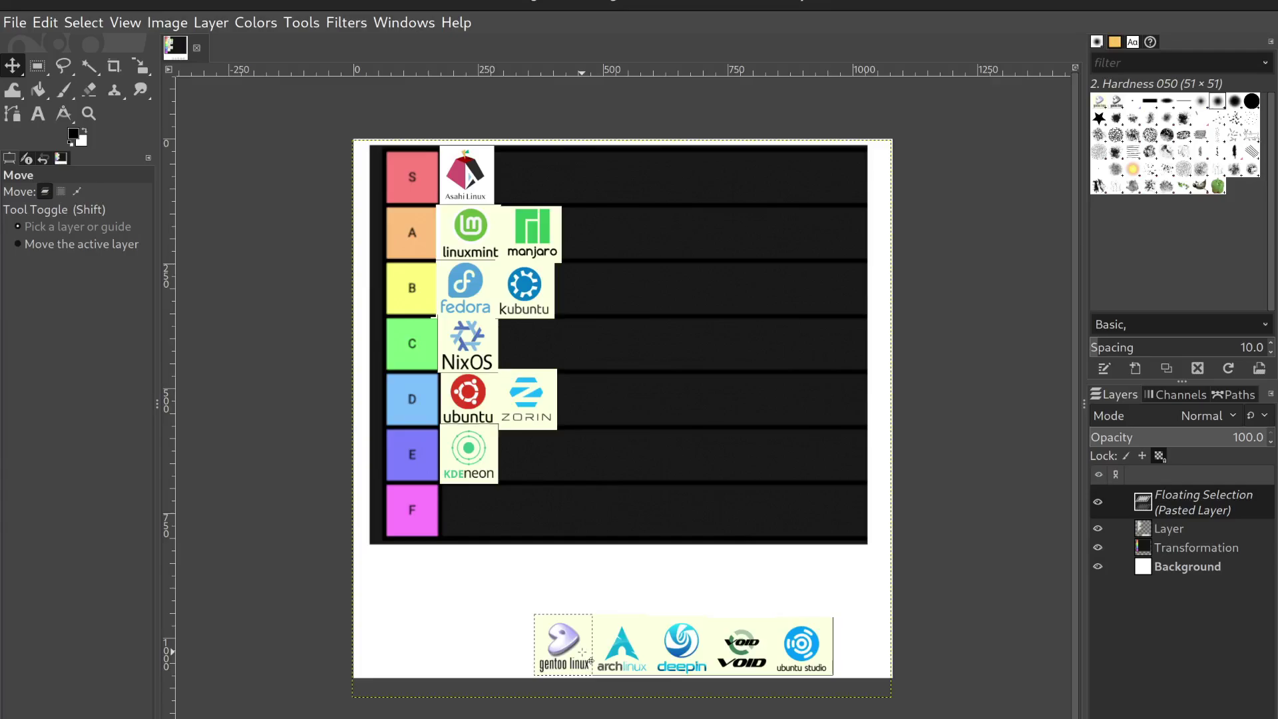
# - Drop the gentoo logo into the A tier after manjaro, then paste the Arch Linux logo as a floating piece
pyautogui.moveTo(590, 661); pyautogui.dragTo(616, 250)
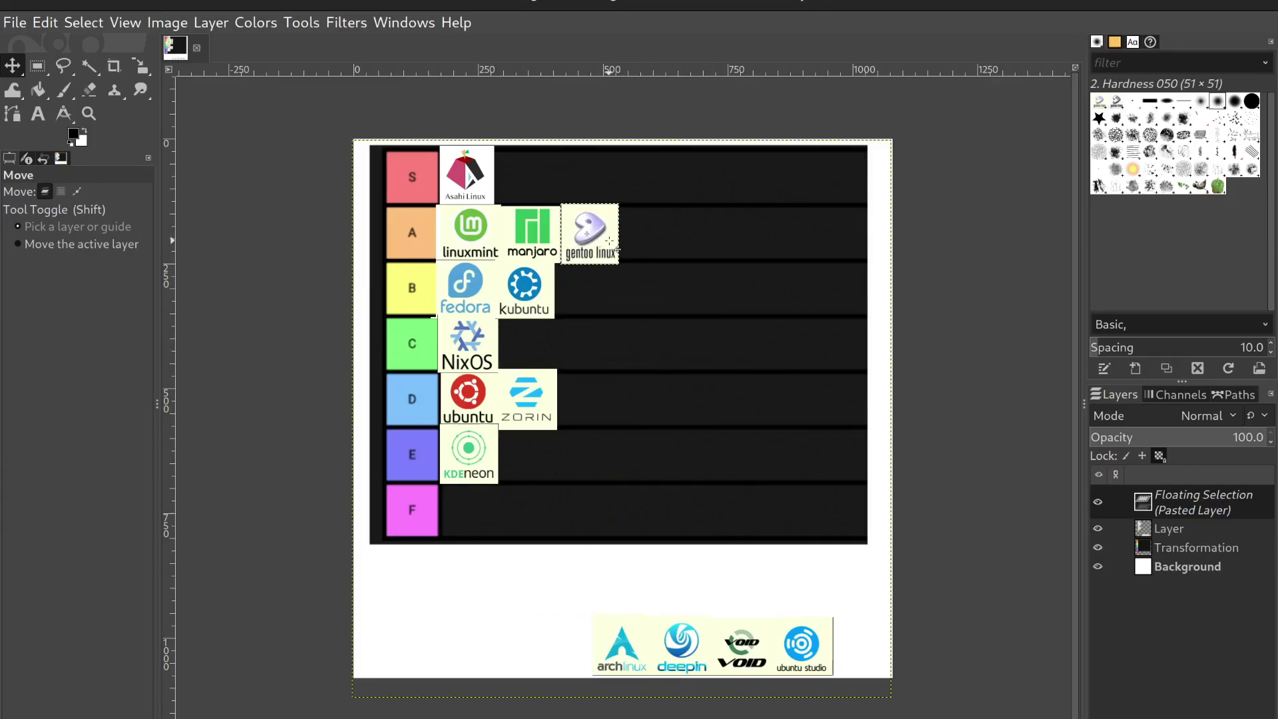
pyautogui.hotkey('ctrl', 'v')
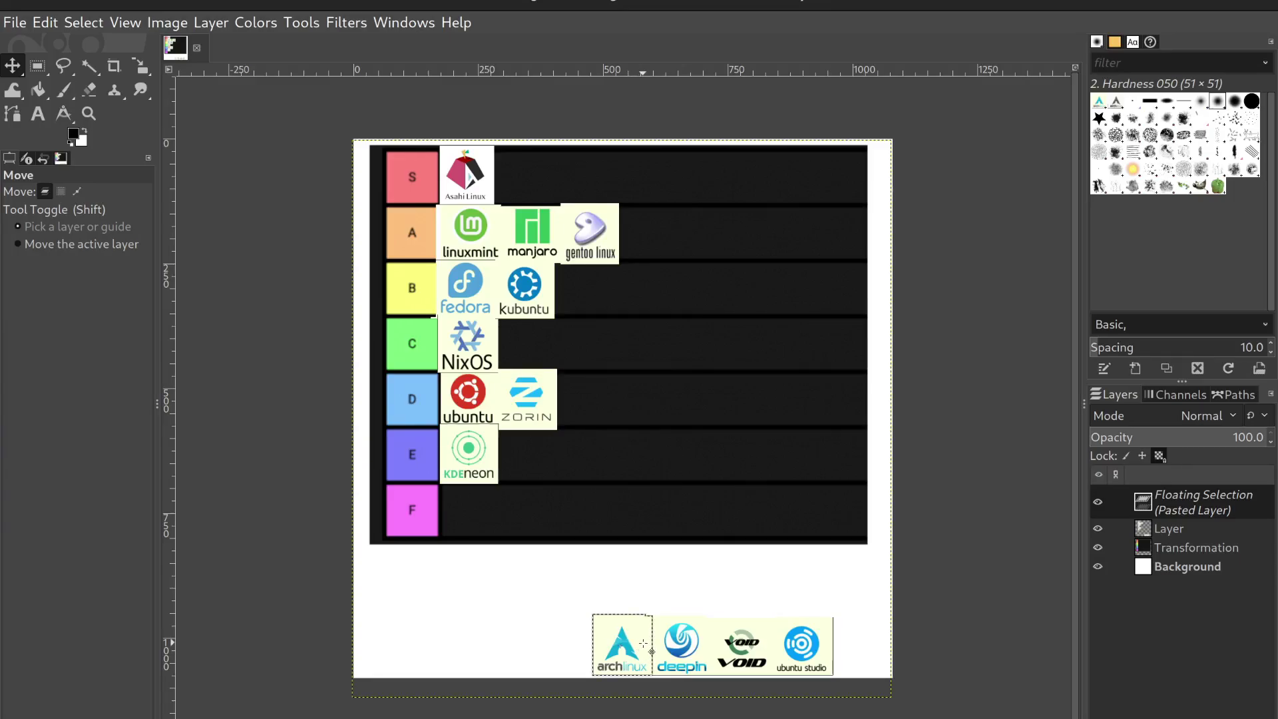
# - Drag the Arch Linux logo into the A tier row beside Gentoo and anchor it
pyautogui.moveTo(643, 643); pyautogui.dragTo(671, 232)
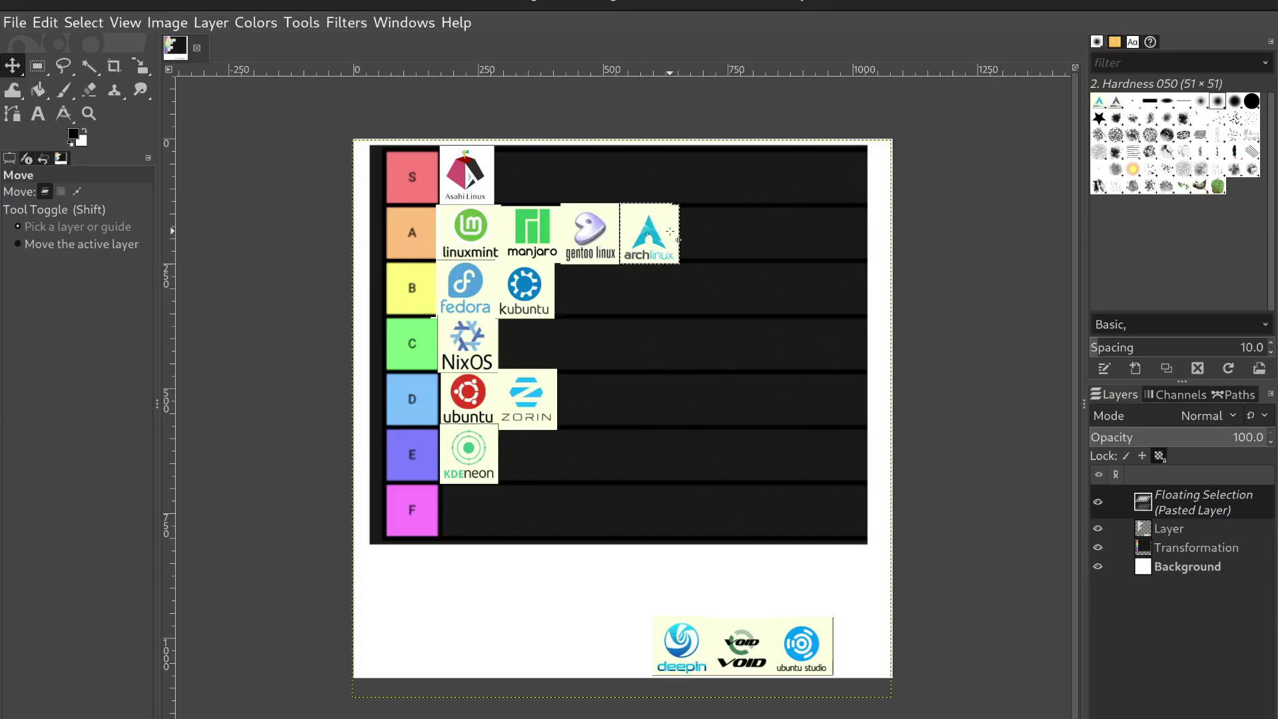
pyautogui.click(610, 629)
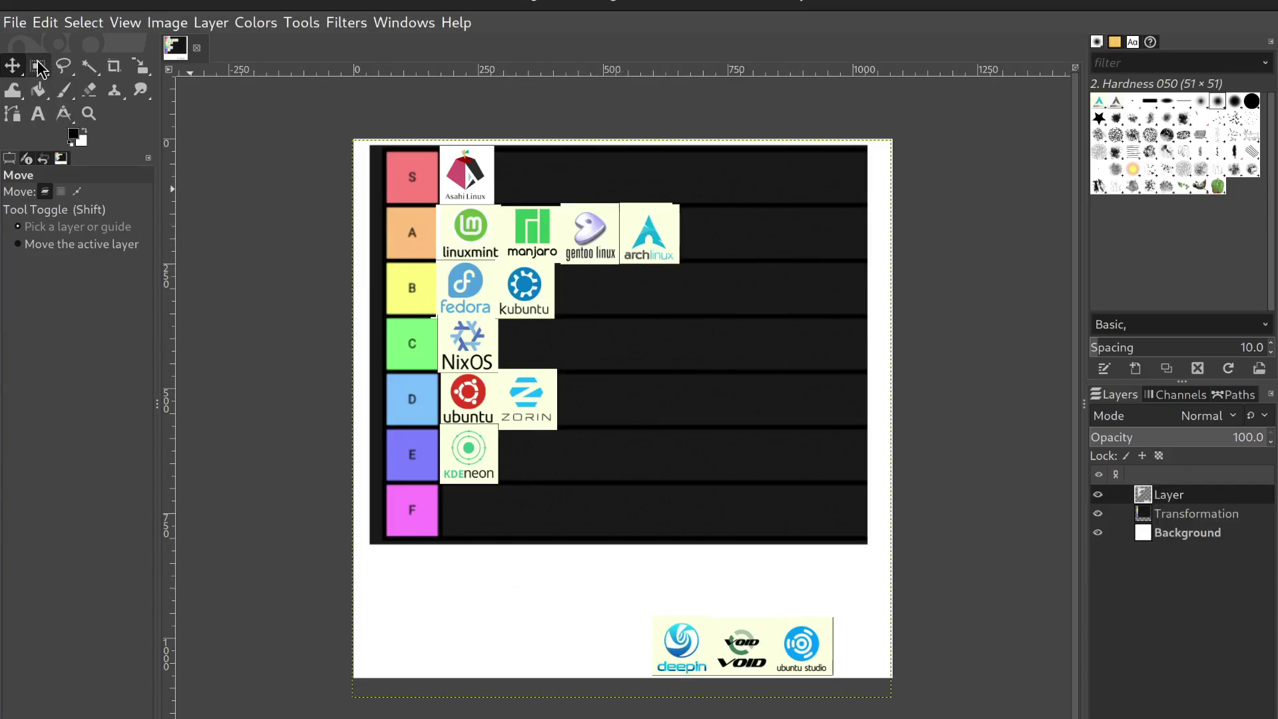
pyautogui.click(38, 67)
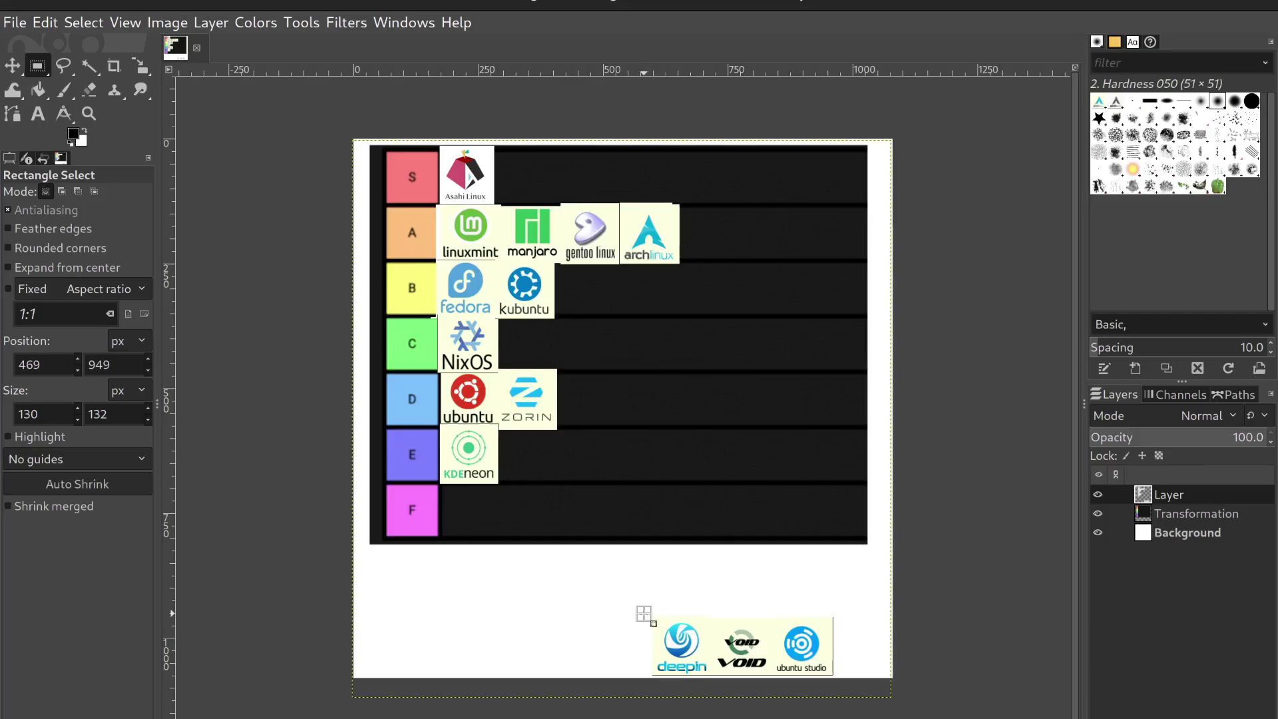
# - Cut the deepin logo from the strip below, move it into the F tier row and anchor it
pyautogui.moveTo(643, 613); pyautogui.dragTo(713, 680)
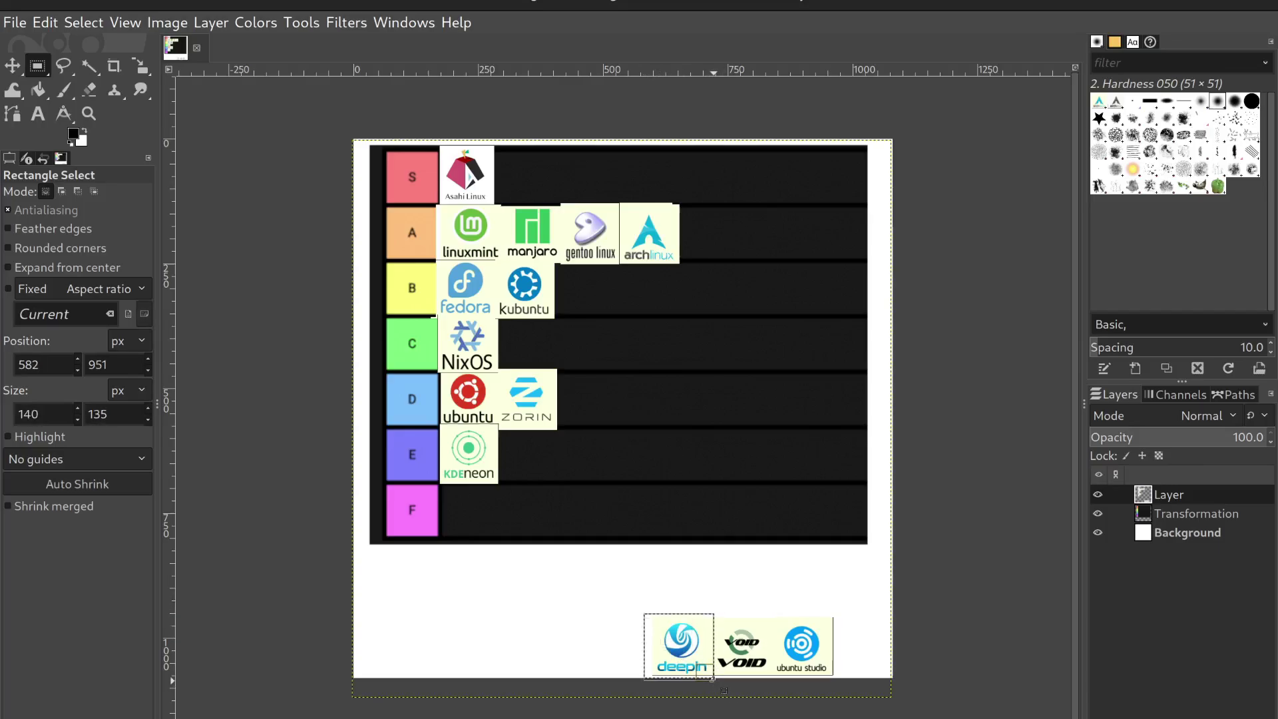
pyautogui.hotkey('ctrl', 'x')
pyautogui.hotkey('ctrl', 'v')
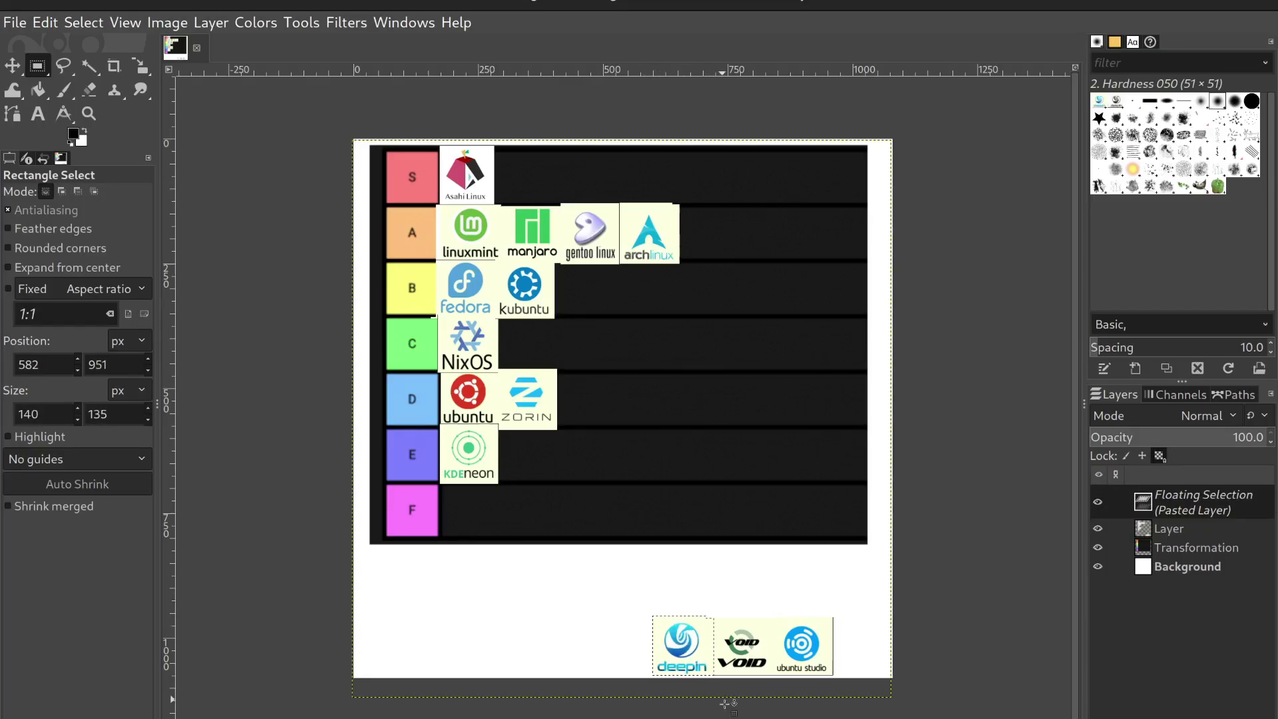
pyautogui.click(12, 66)
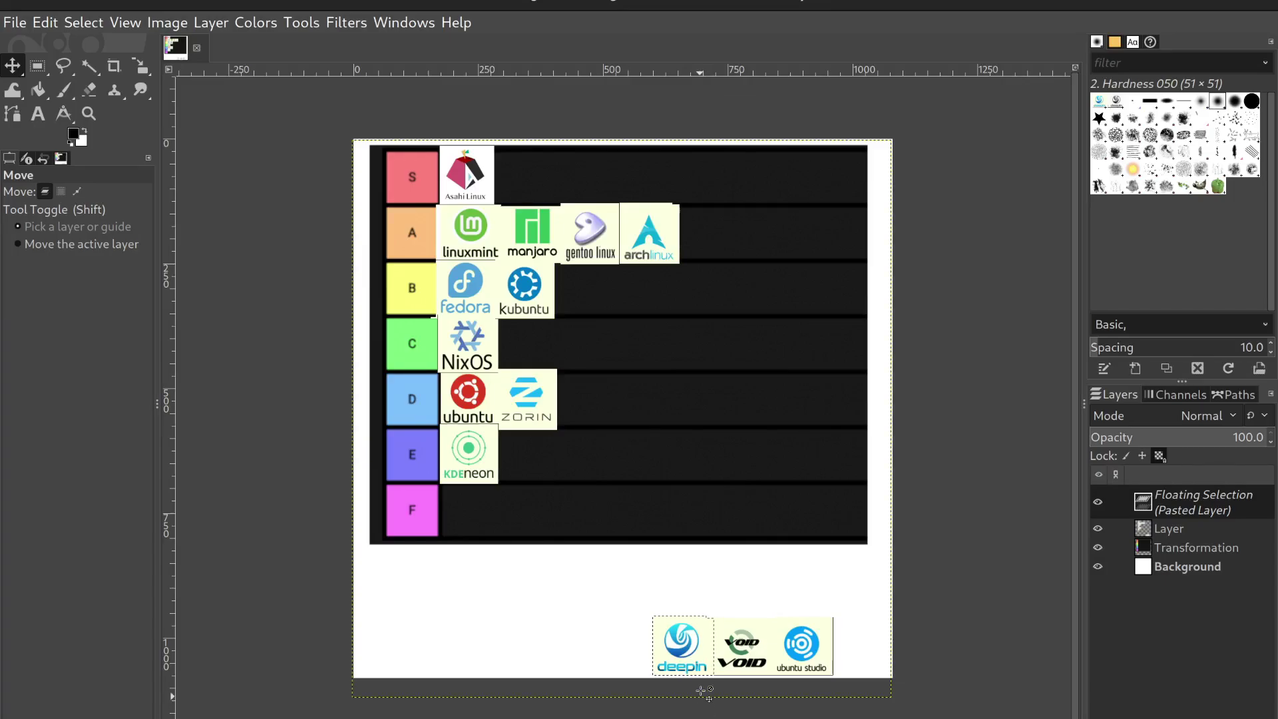
pyautogui.moveTo(703, 643); pyautogui.dragTo(491, 510)
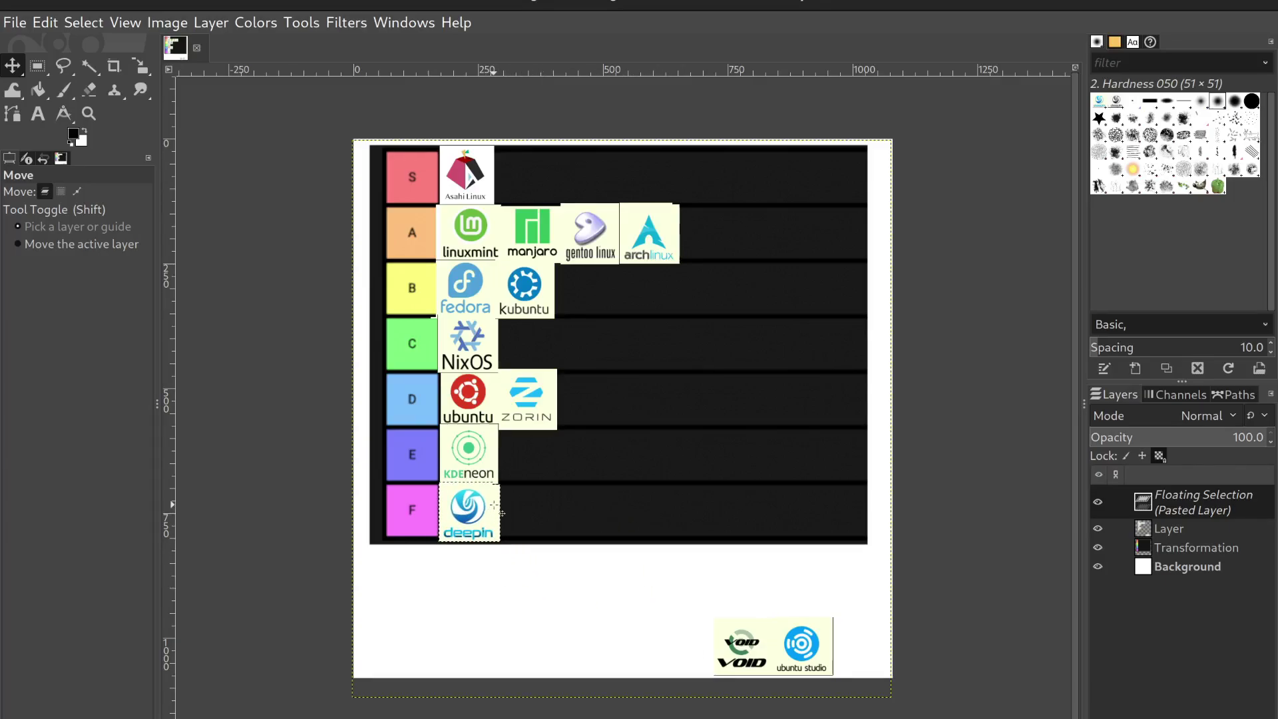
pyautogui.hotkey('ctrl', 'h')
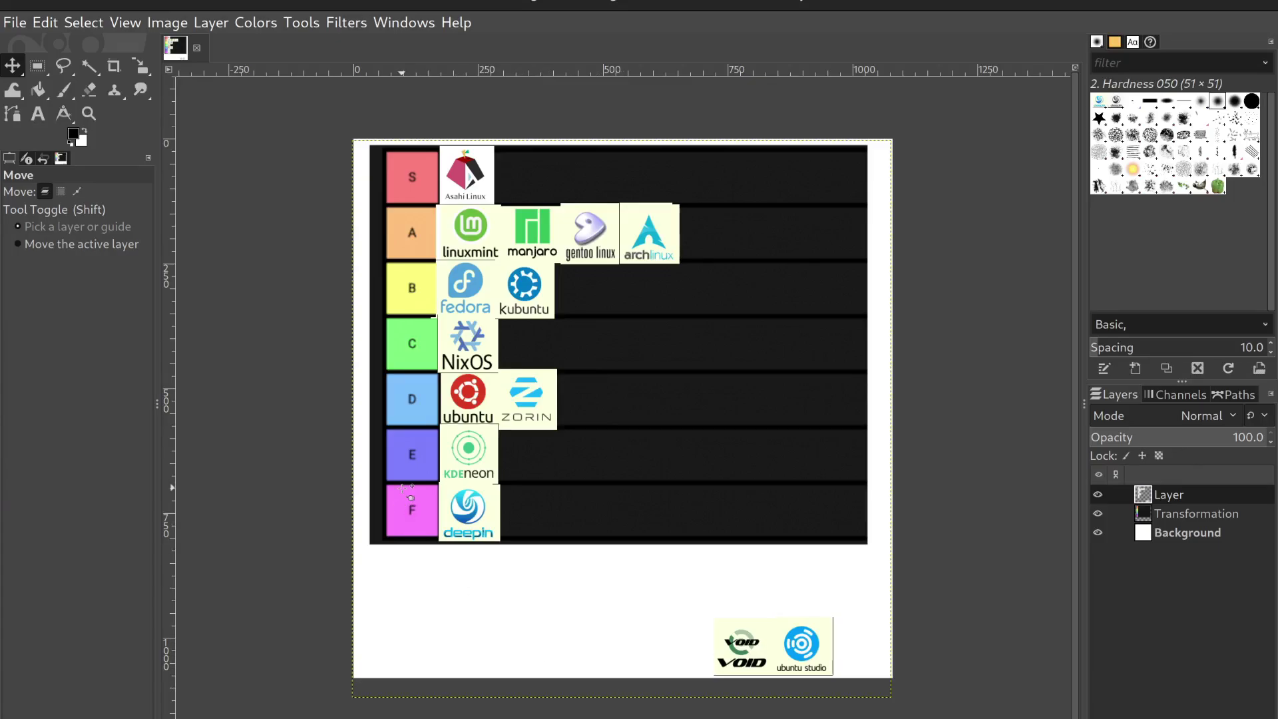
# - Select and copy-paste the Void logo, then drag it into the C tier row beside NixOS
pyautogui.click(38, 65)
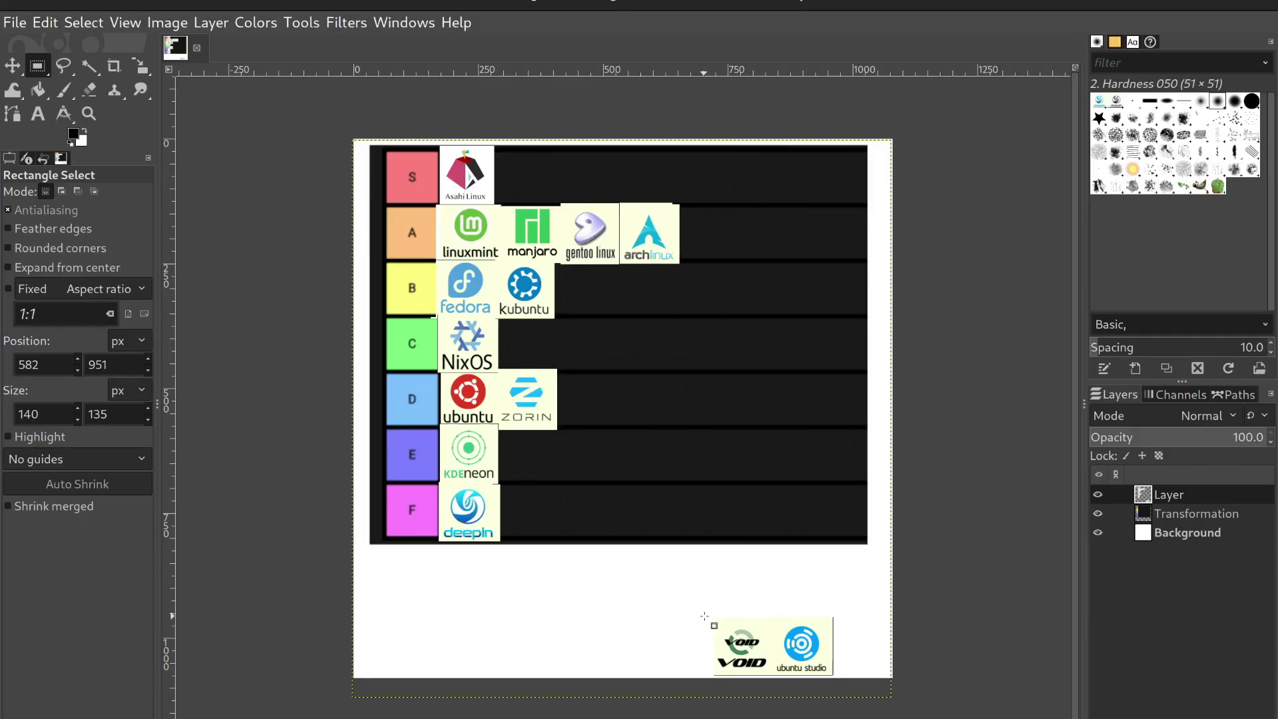
pyautogui.moveTo(714, 618); pyautogui.dragTo(772, 676)
pyautogui.hotkey('ctrl', 'c')
pyautogui.hotkey('ctrl', 'v')
pyautogui.press('m')
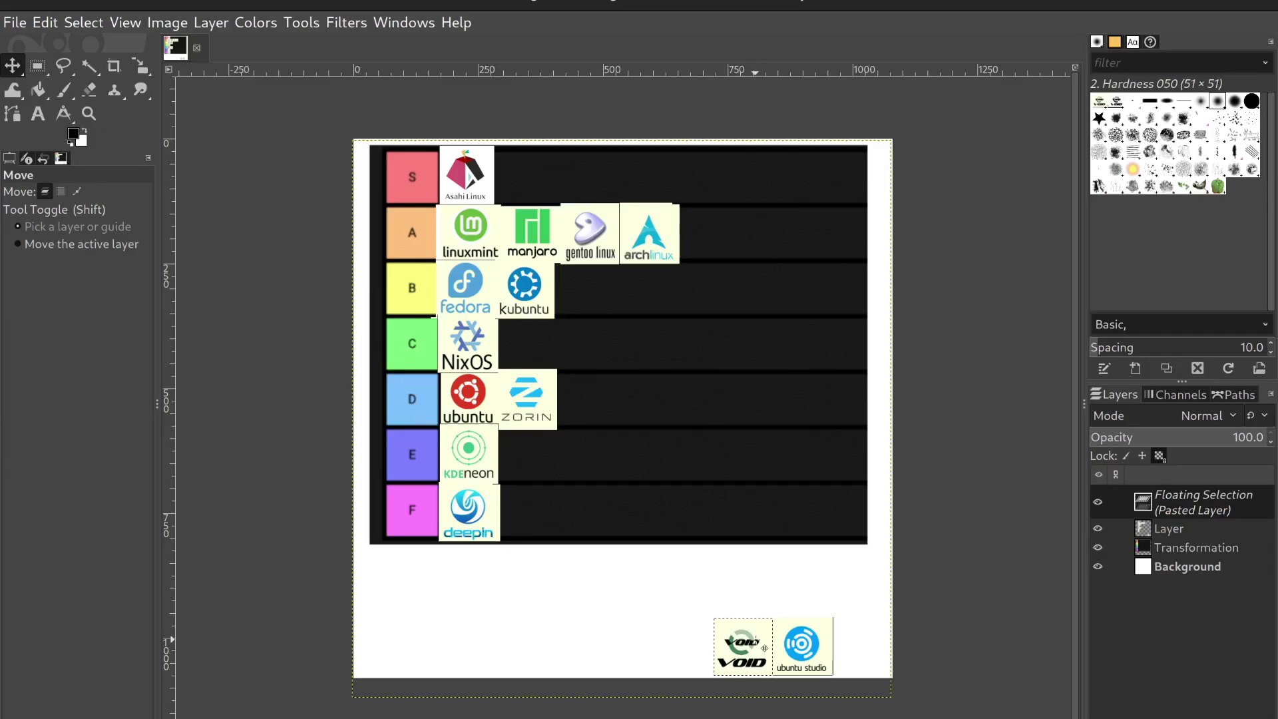
pyautogui.moveTo(764, 647); pyautogui.dragTo(562, 359)
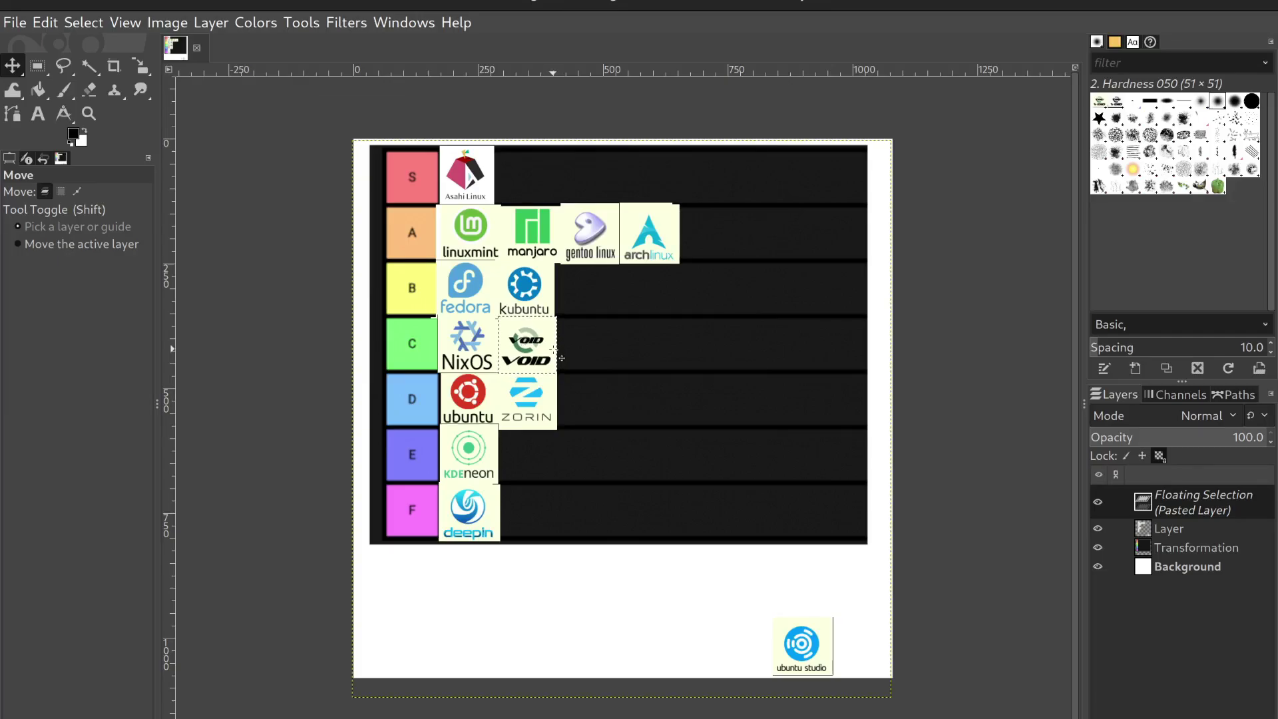
# - Drag the Ubuntu Studio logo into the C tier row after Void and anchor it
pyautogui.click(830, 655)
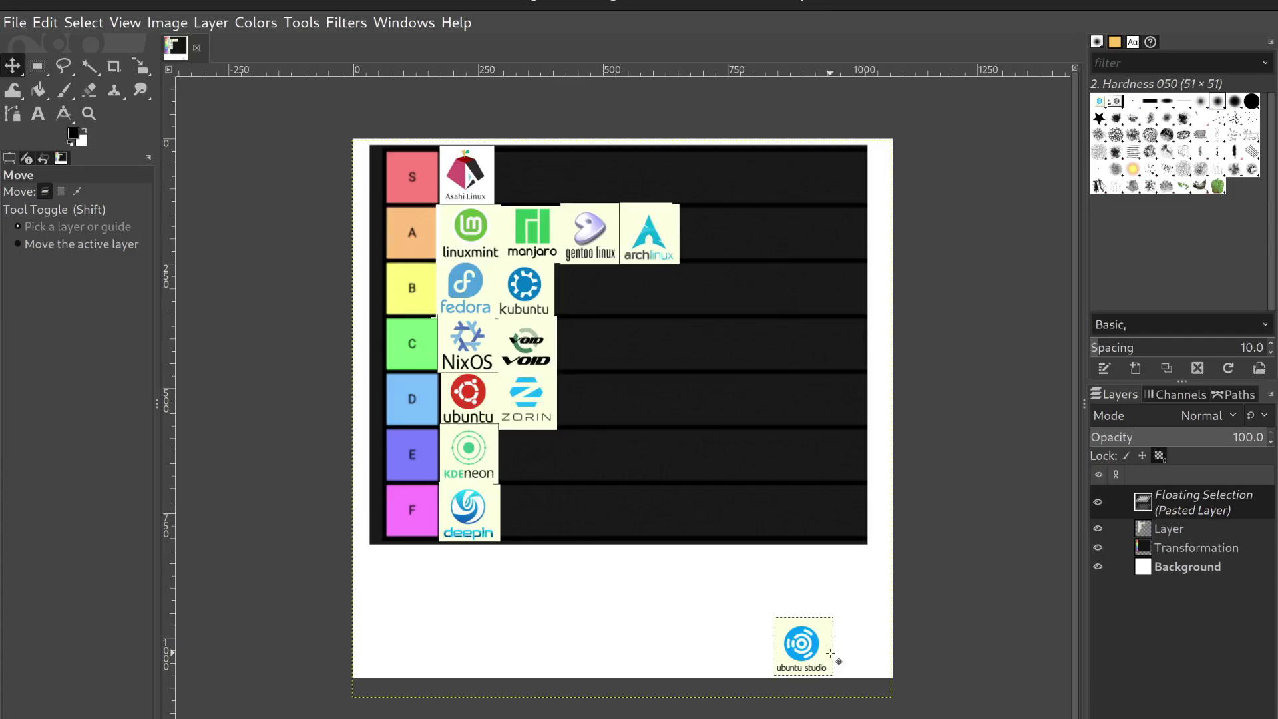
pyautogui.moveTo(829, 654); pyautogui.dragTo(566, 366)
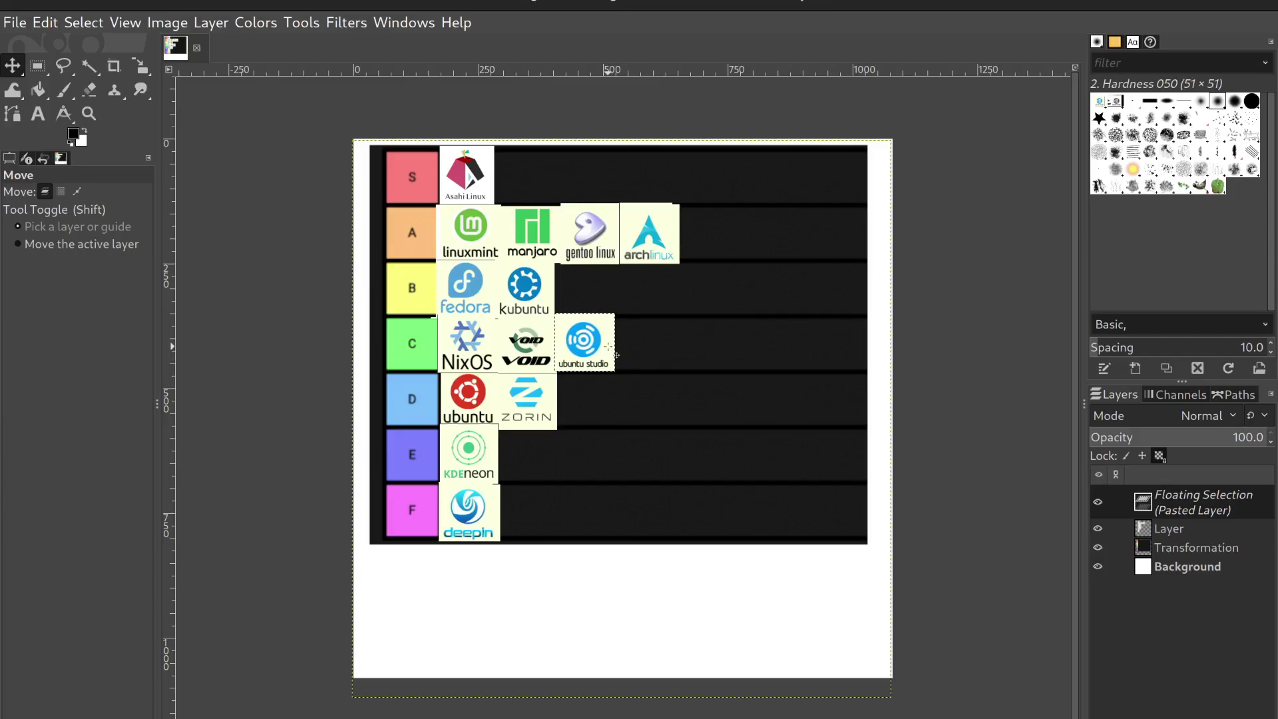
pyautogui.click(651, 616)
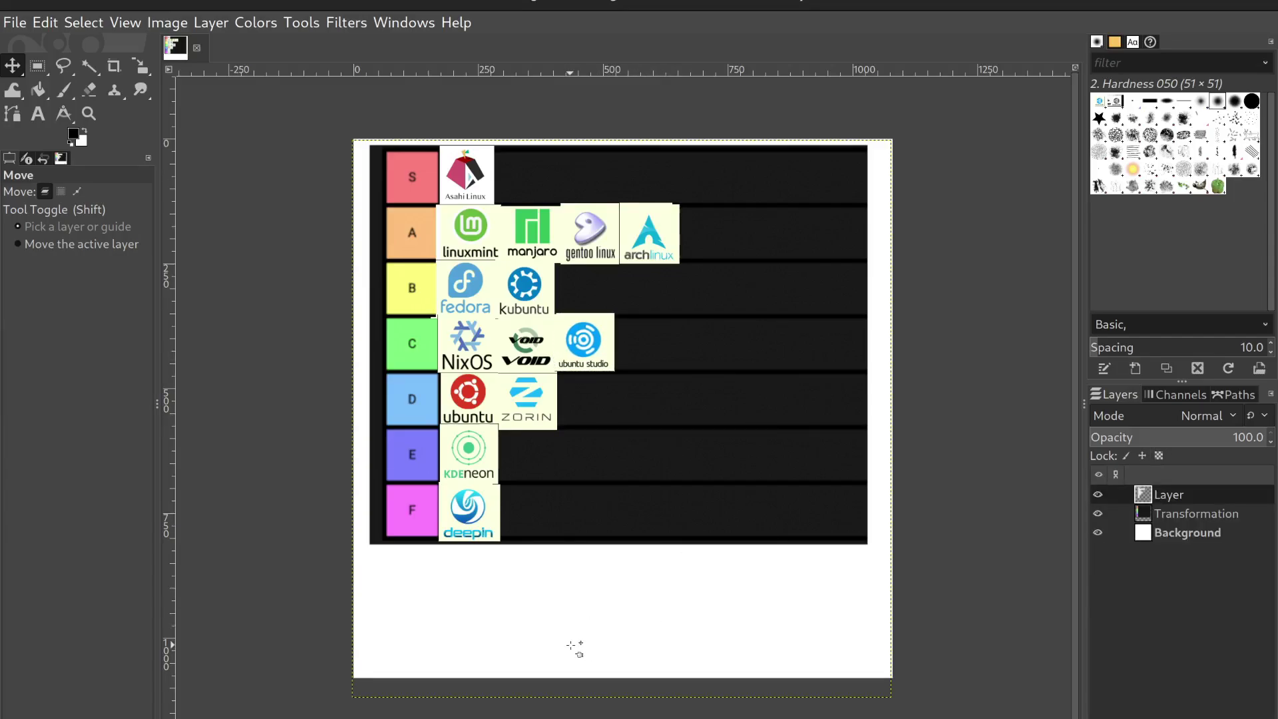